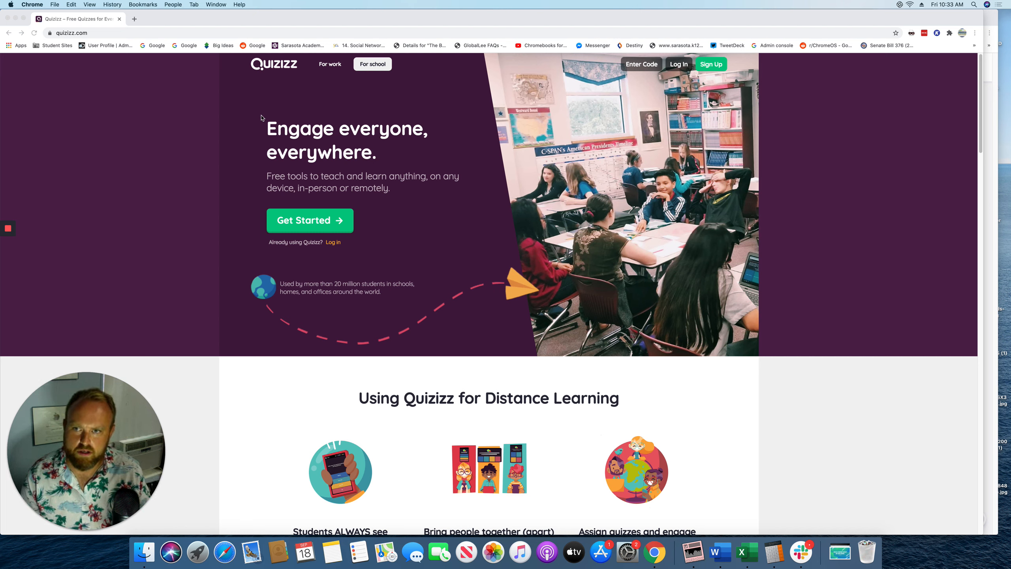
Sign up with Google, log out, then sign in again with the first Google account
click(324, 228)
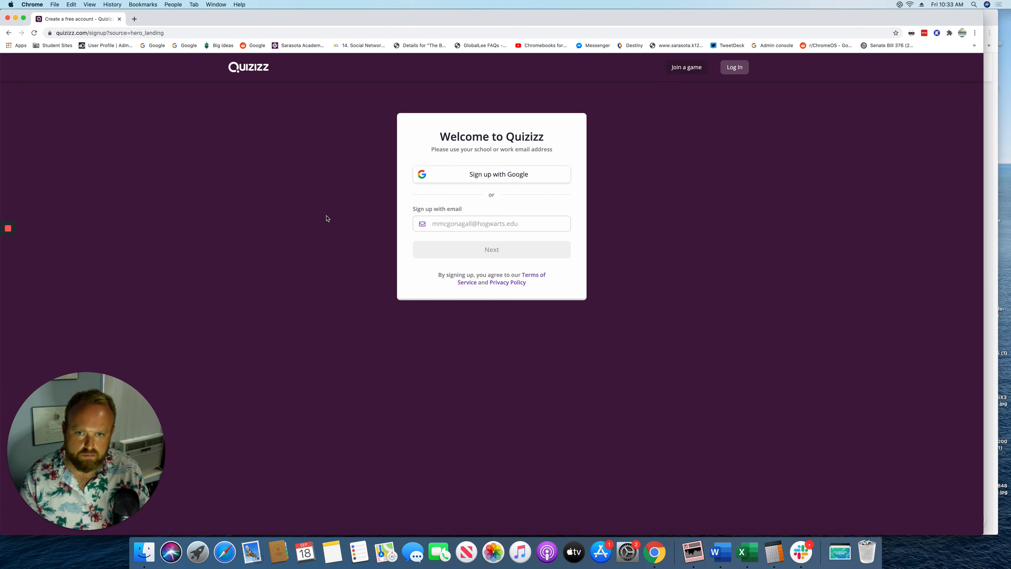
click(498, 179)
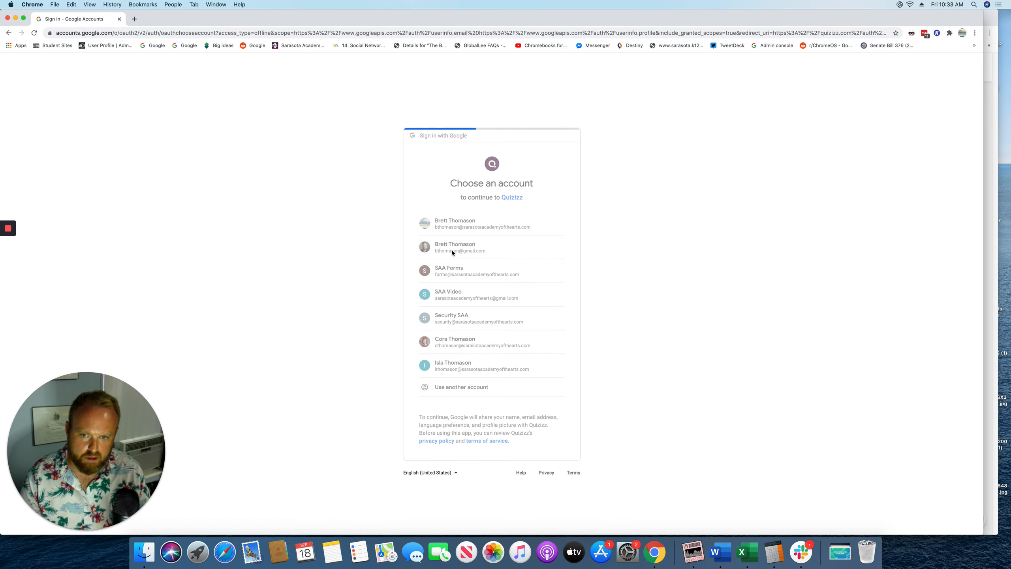
click(452, 252)
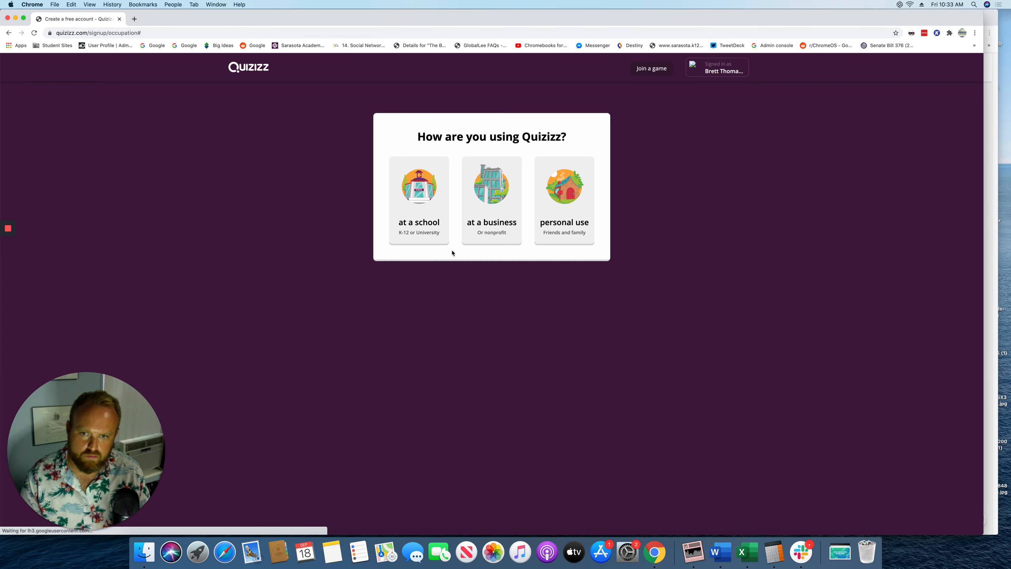
click(719, 67)
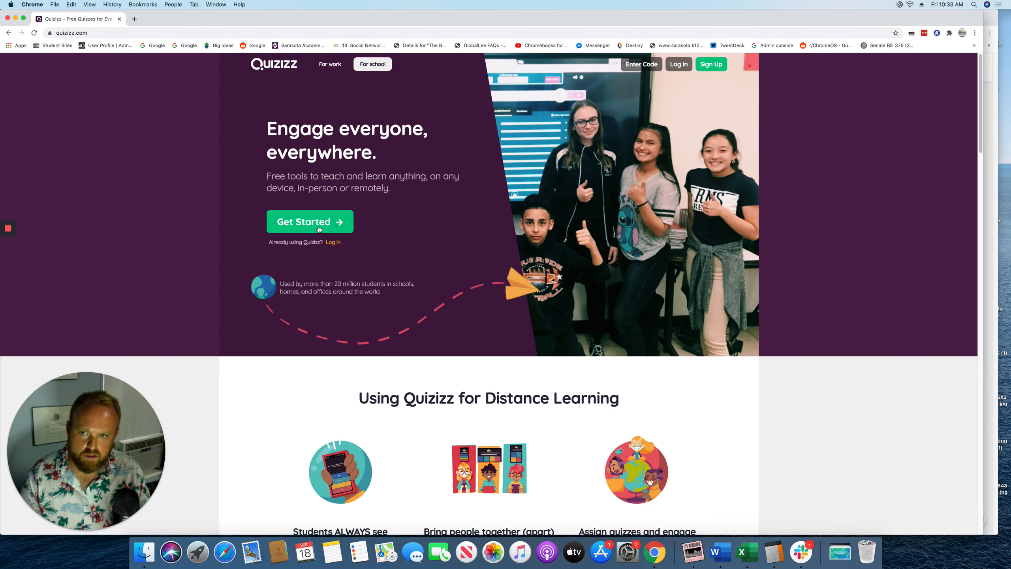
click(319, 229)
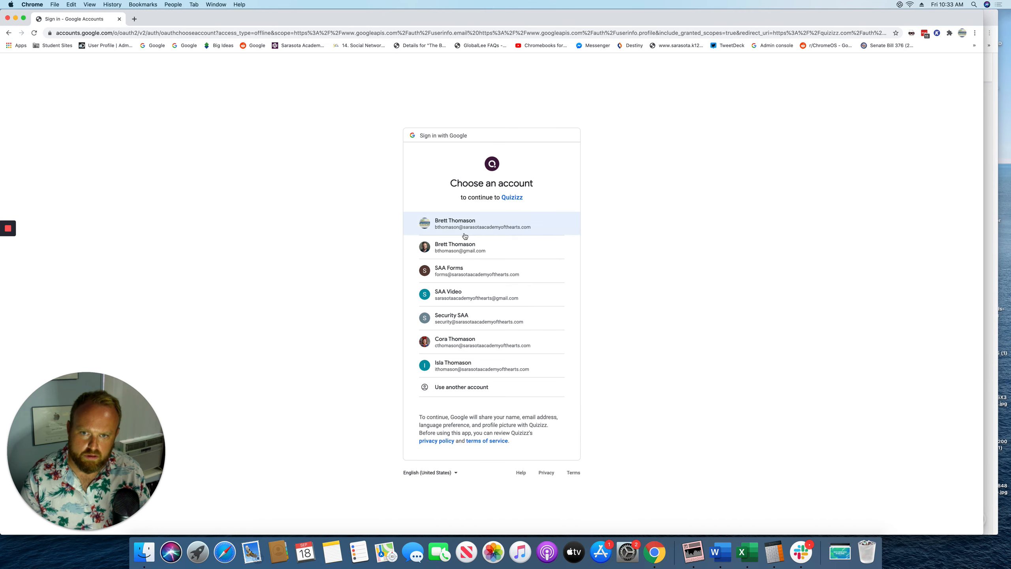
click(463, 227)
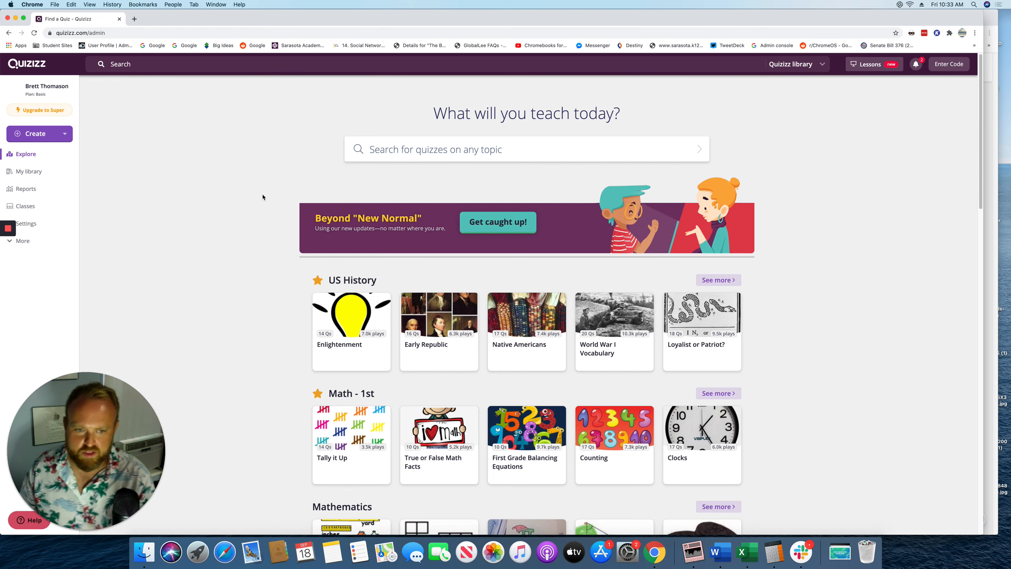
Scroll the Explore page and open the Clocks quiz in the Math - 1st row
scroll(337, 393, down, 1)
scroll(337, 393, down, 5)
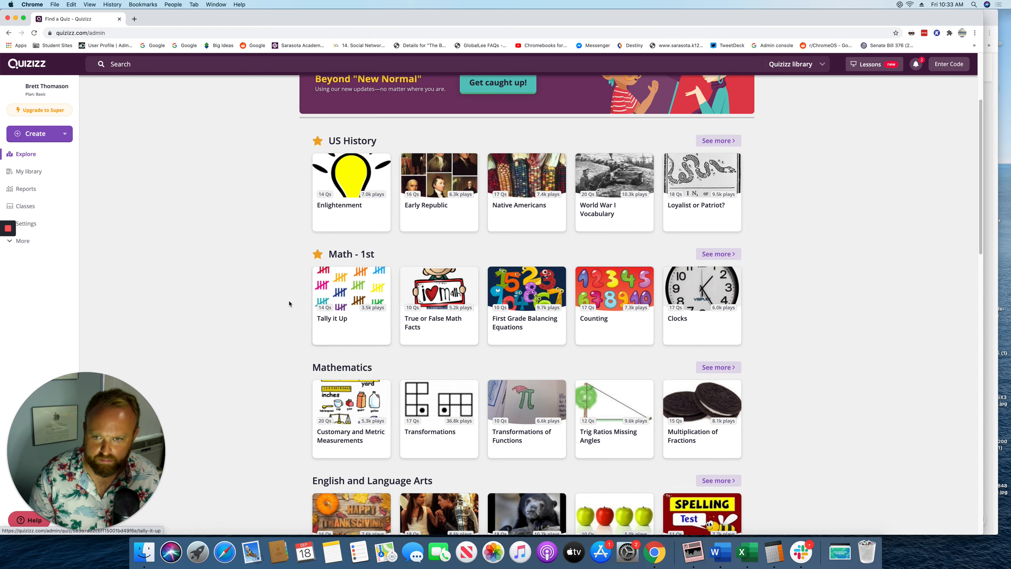
click(700, 299)
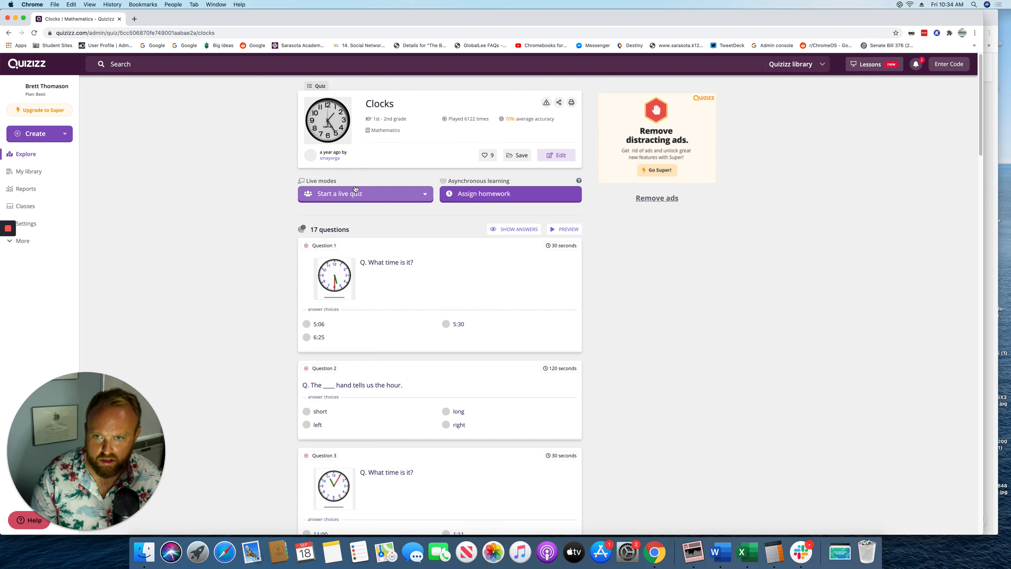
Look over the live quiz modes, then choose Assign homework for the Clocks quiz
click(424, 195)
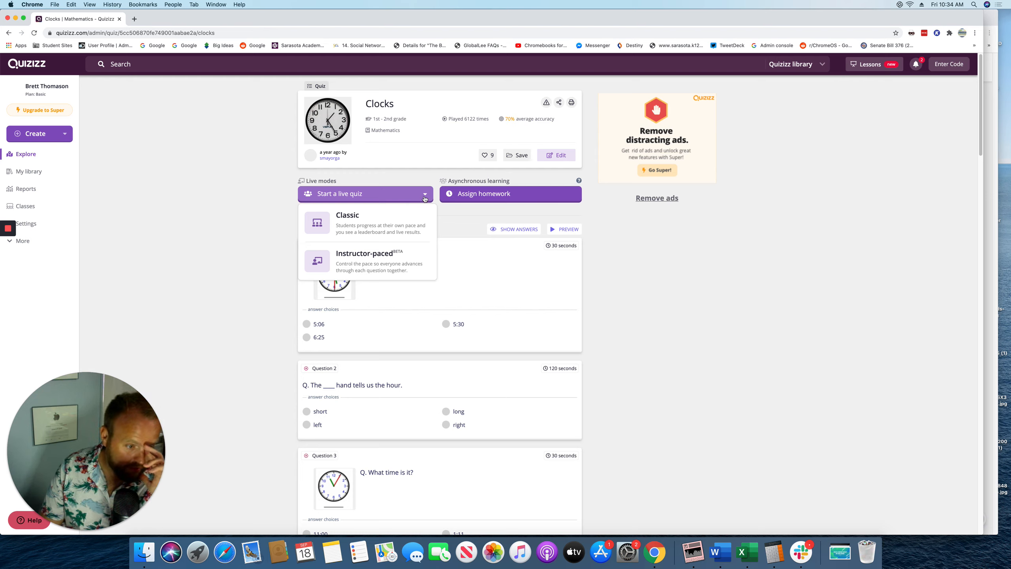
click(494, 202)
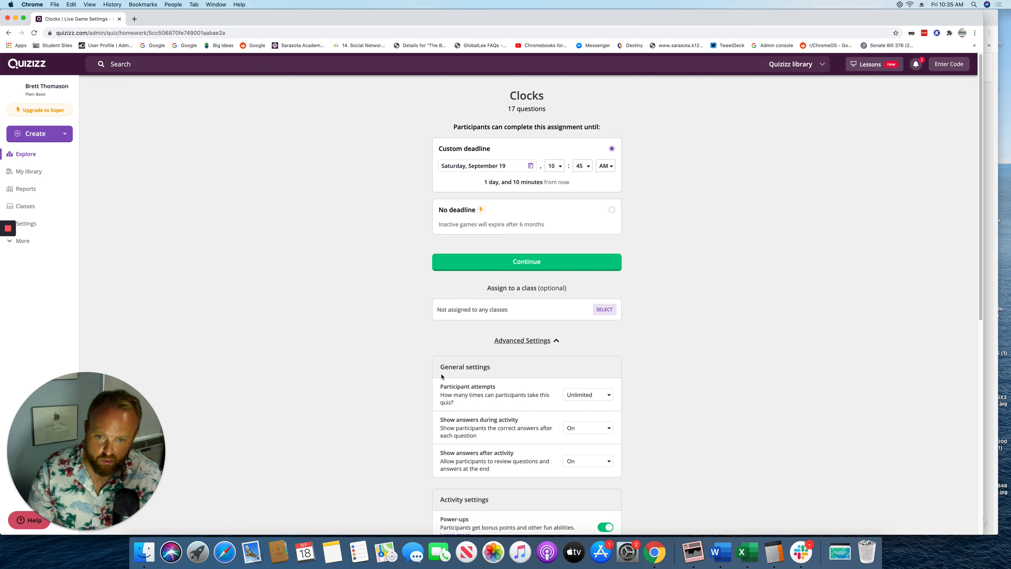
Review the homework Advanced Settings, leaving participant attempts at Unlimited
scroll(441, 376, down, 3)
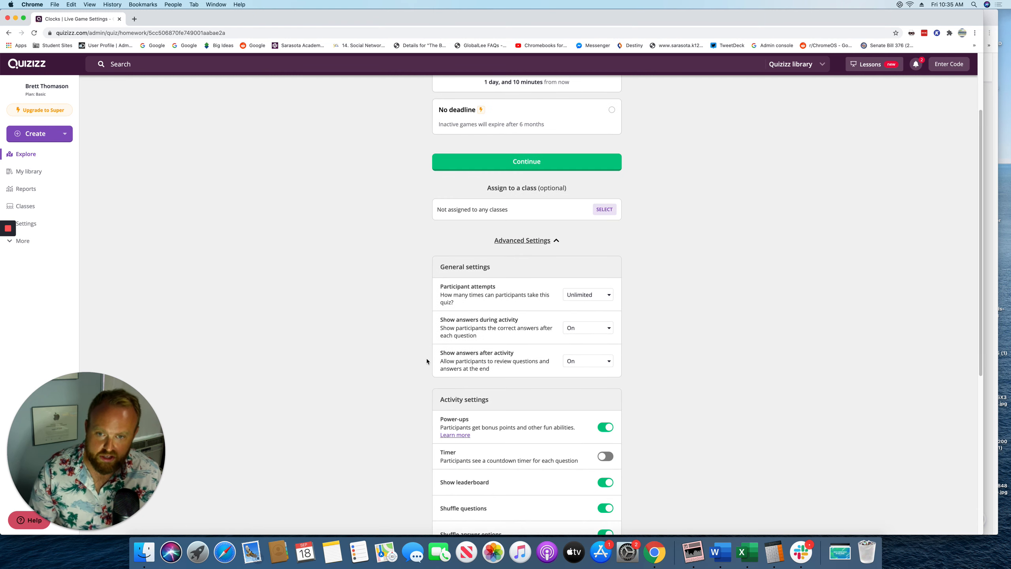
click(584, 298)
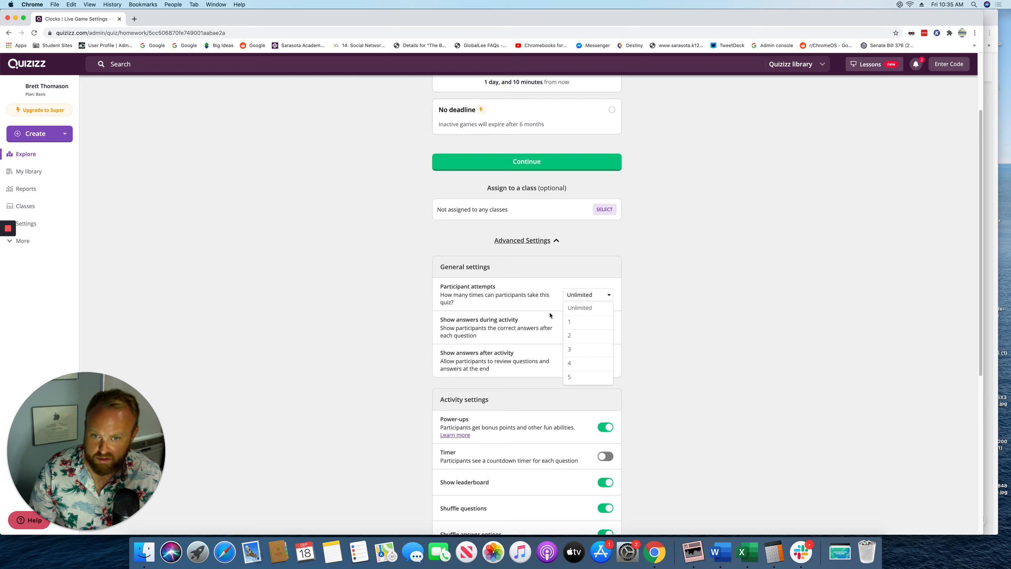
click(433, 326)
scroll(445, 319, down, 1)
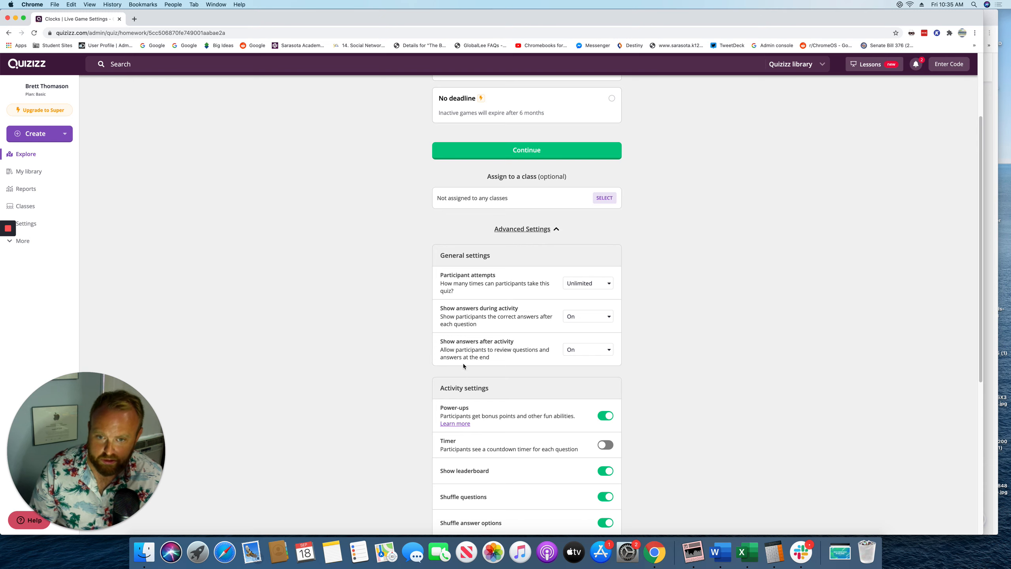
scroll(418, 369, down, 5)
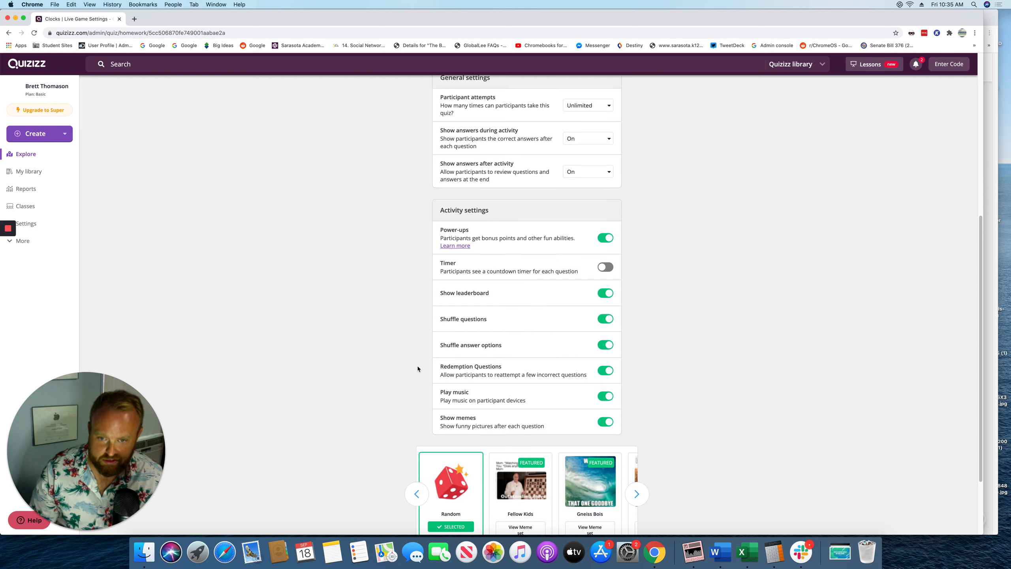
scroll(418, 368, down, 1)
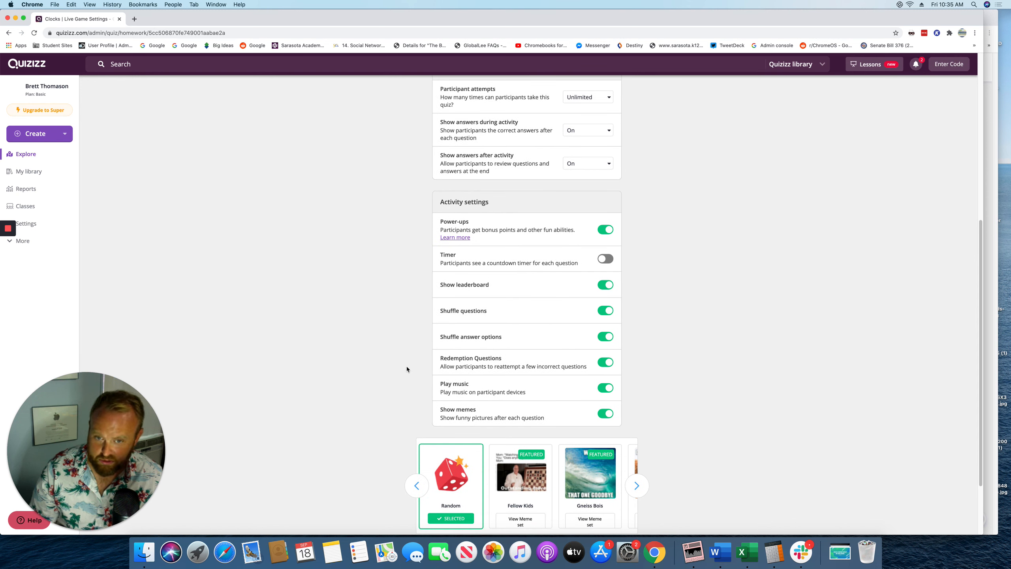
scroll(407, 367, down, 1)
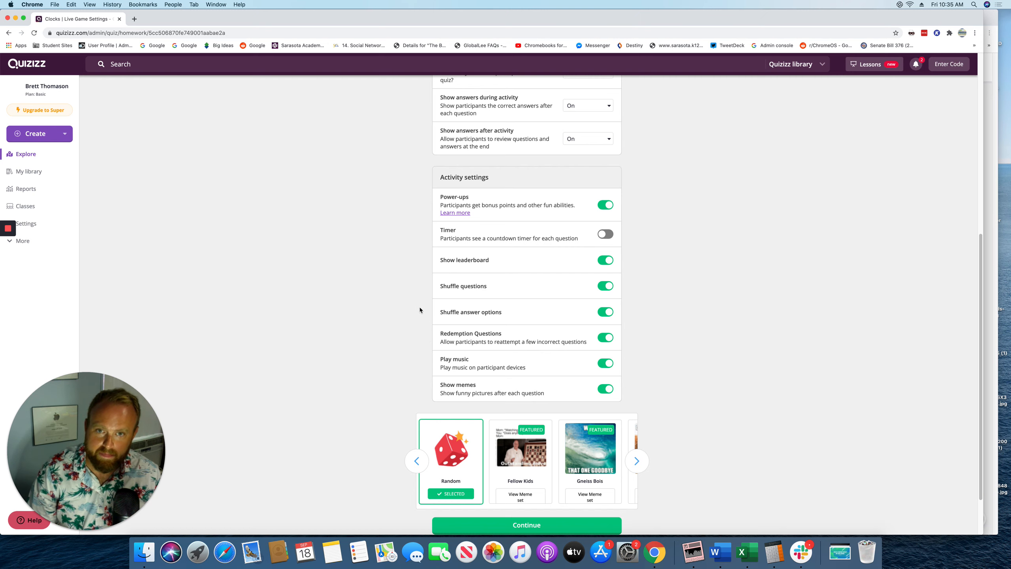
scroll(421, 310, up, 10)
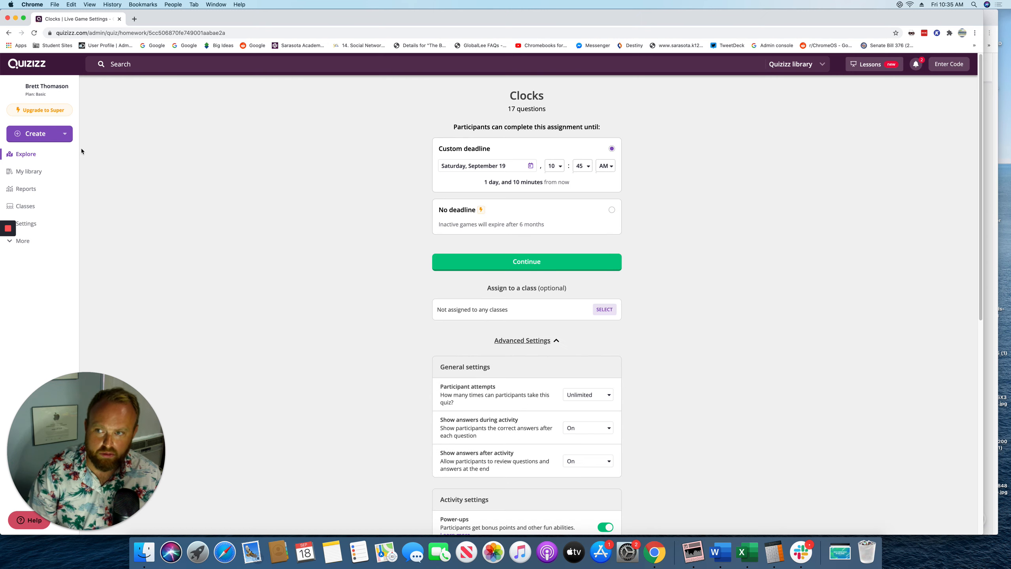
Back on the Clocks quiz, preview Question 1, then duplicate the quiz for editing
click(9, 34)
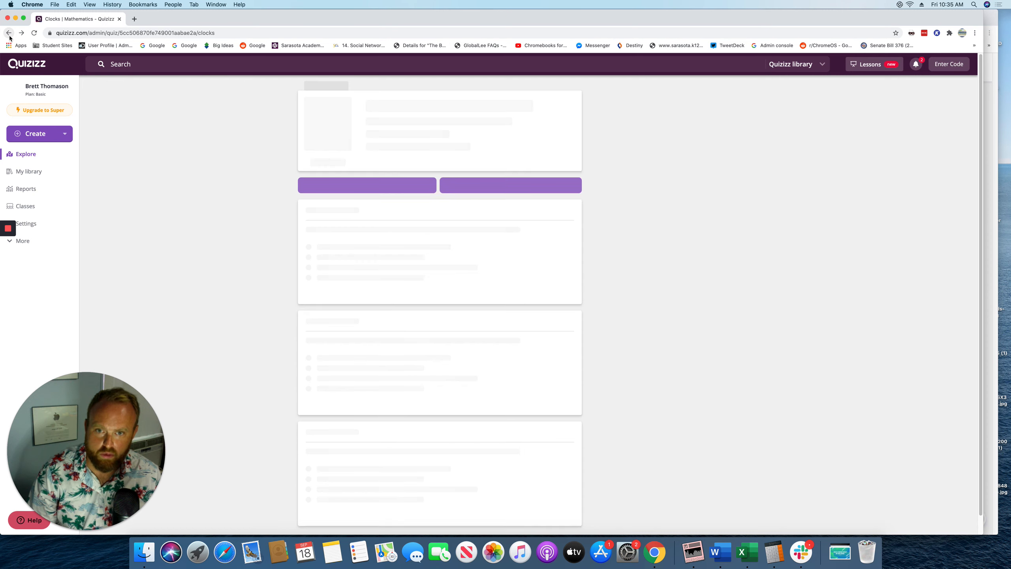
scroll(276, 313, down, 1)
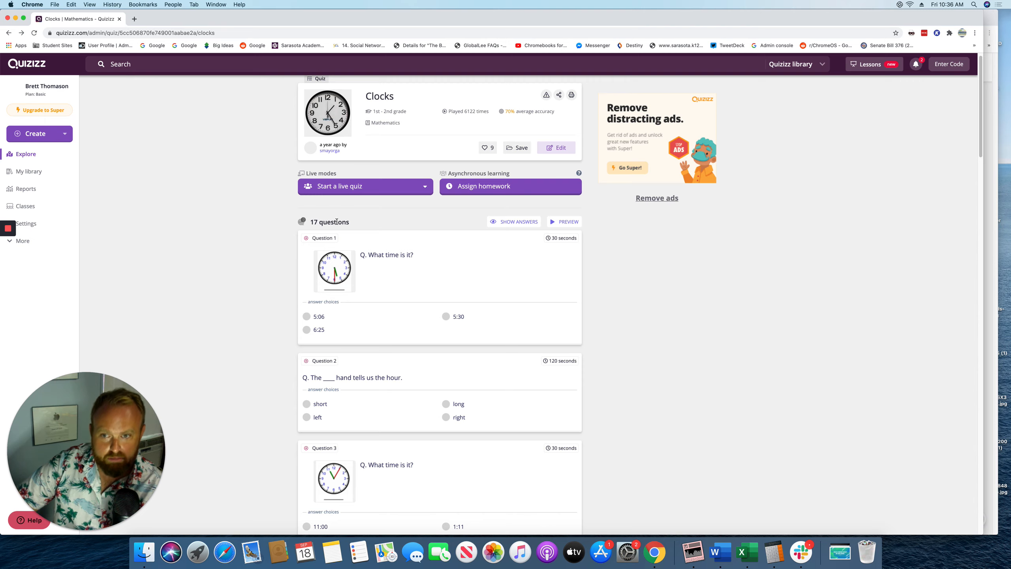
click(385, 271)
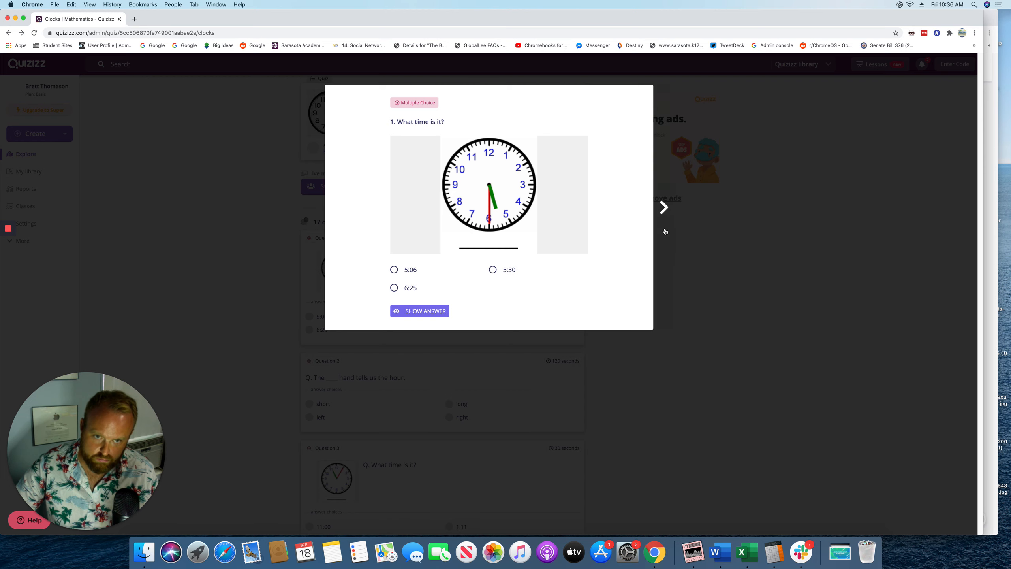
click(676, 250)
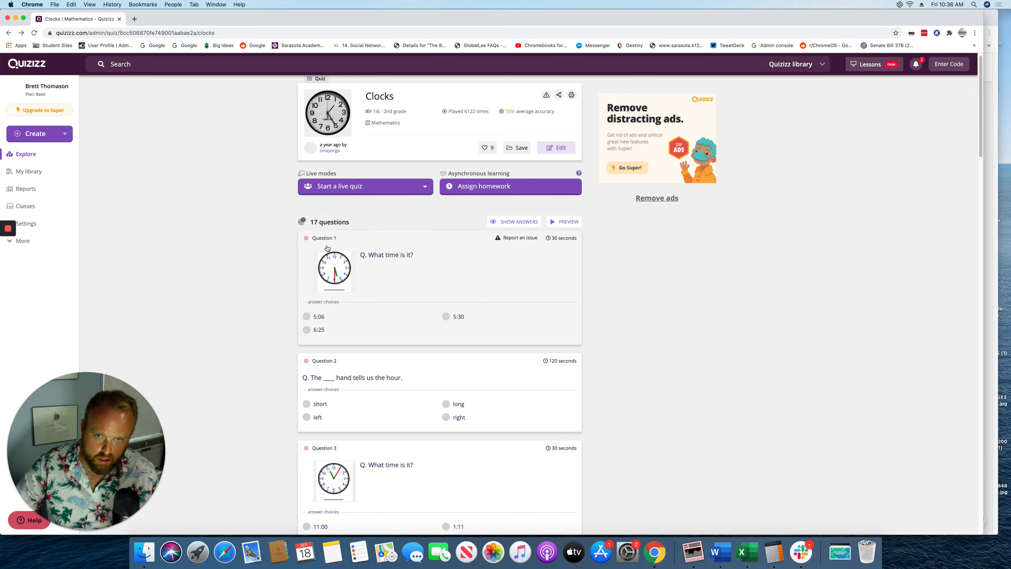
click(563, 150)
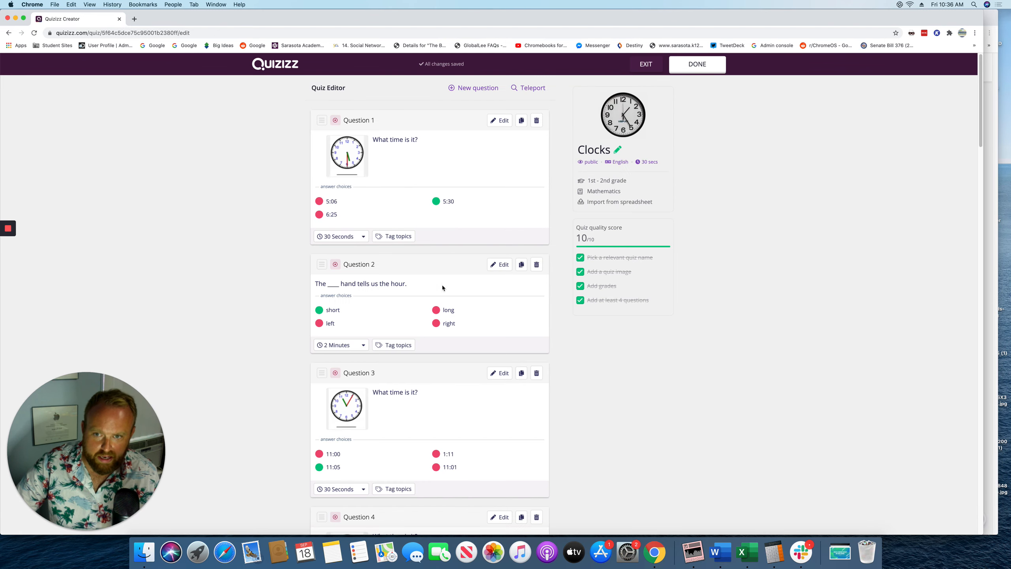
Review the copied Clocks questions, then open homework settings for the copy
scroll(403, 324, down, 12)
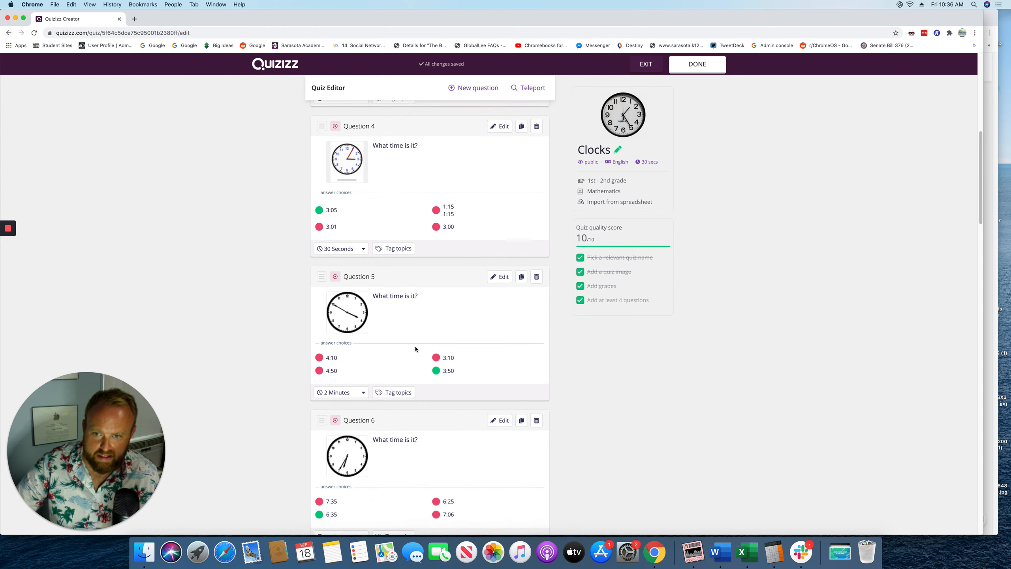
scroll(415, 349, down, 20)
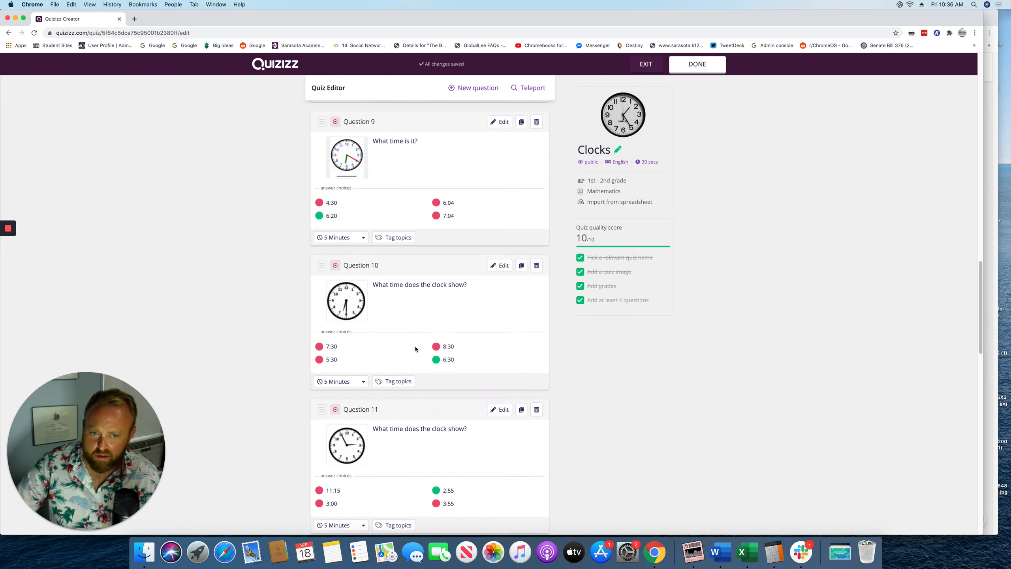
scroll(415, 349, down, 10)
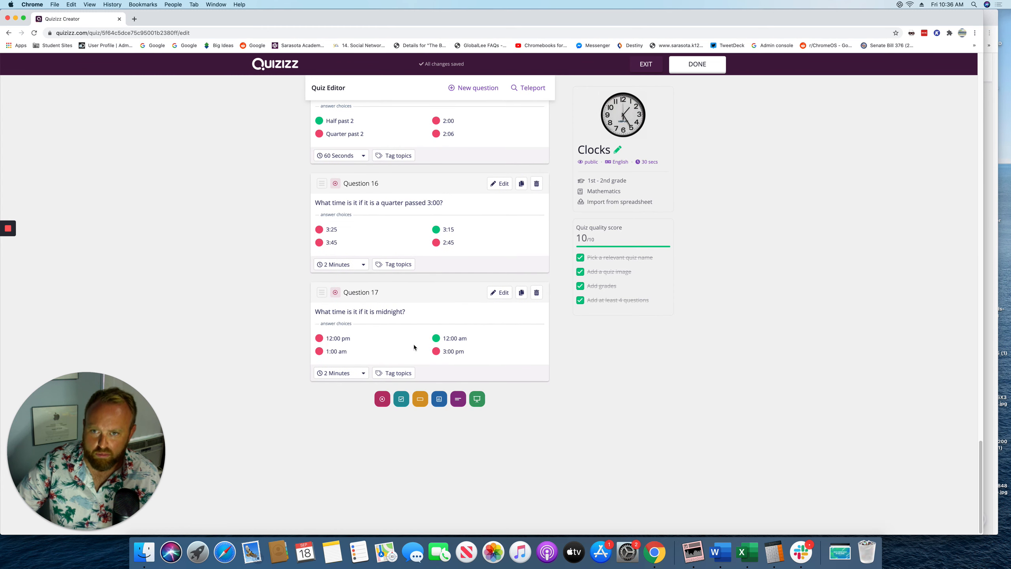
scroll(446, 334, up, 20)
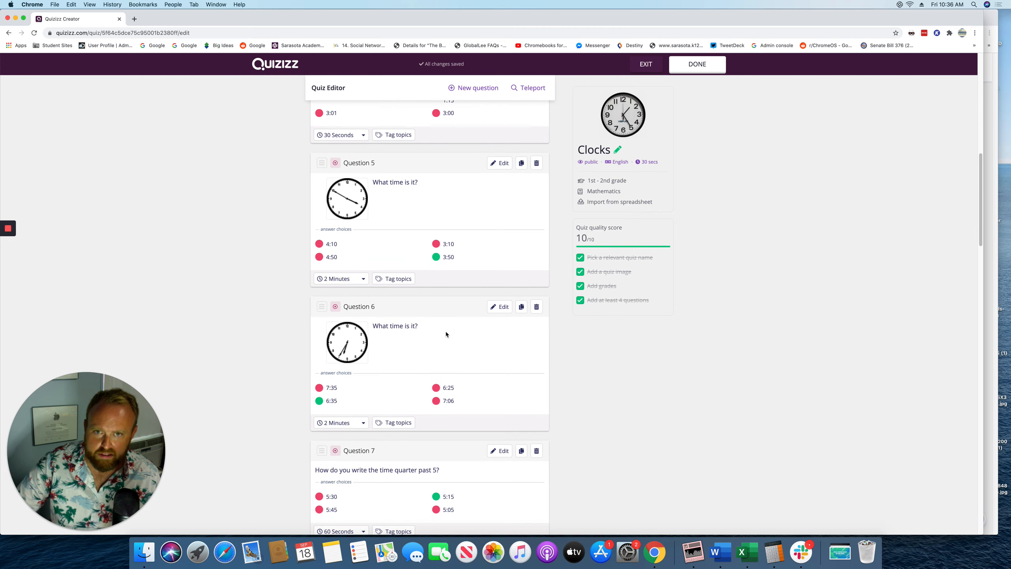
scroll(446, 334, up, 10)
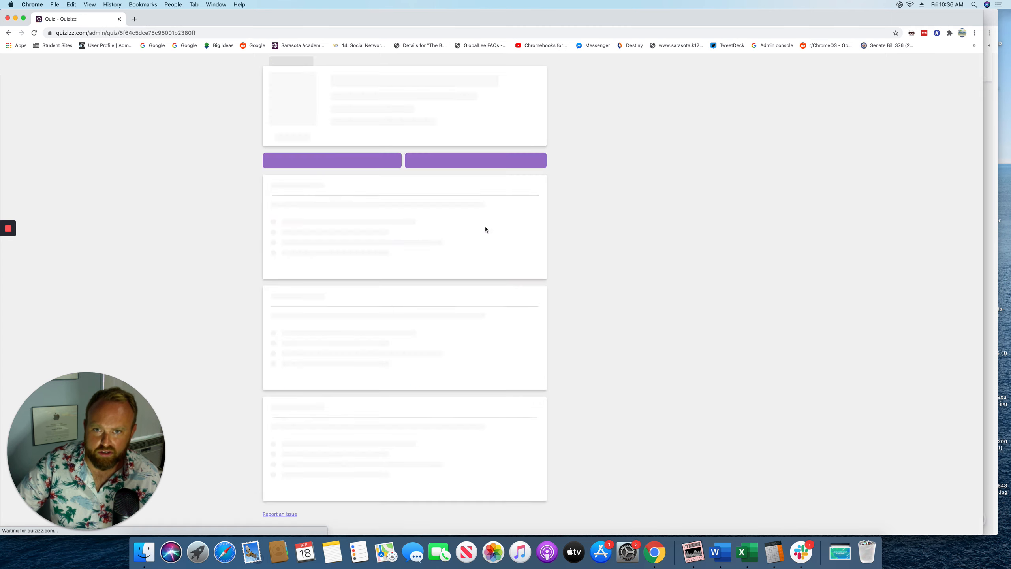
scroll(499, 209, down, 20)
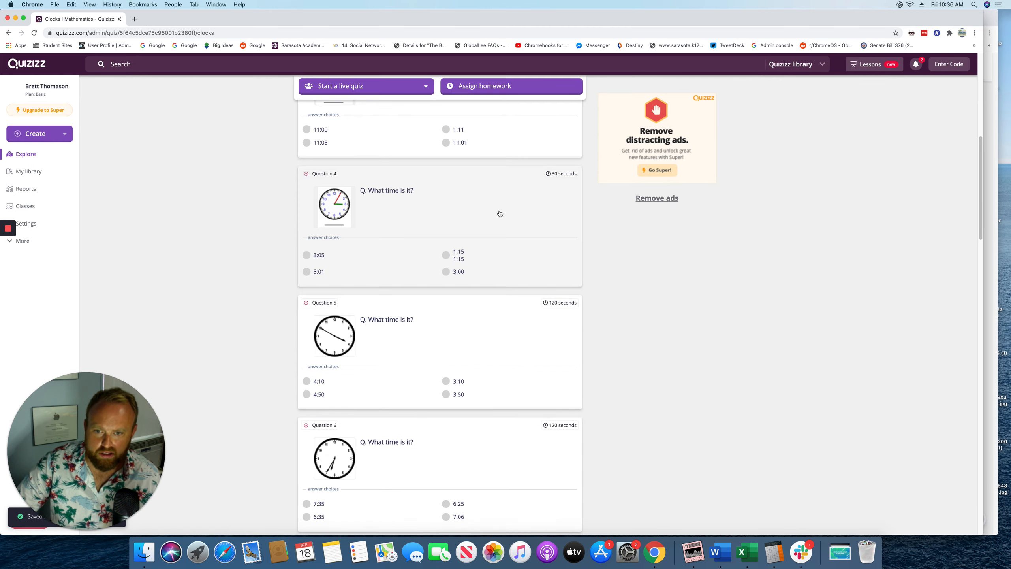
scroll(485, 237, up, 10)
scroll(488, 239, up, 20)
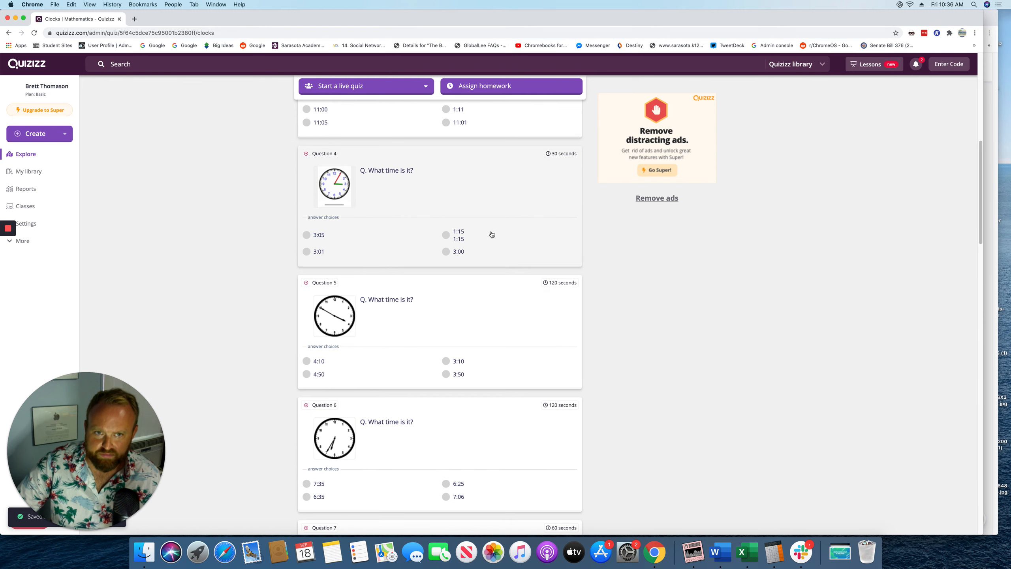
click(483, 198)
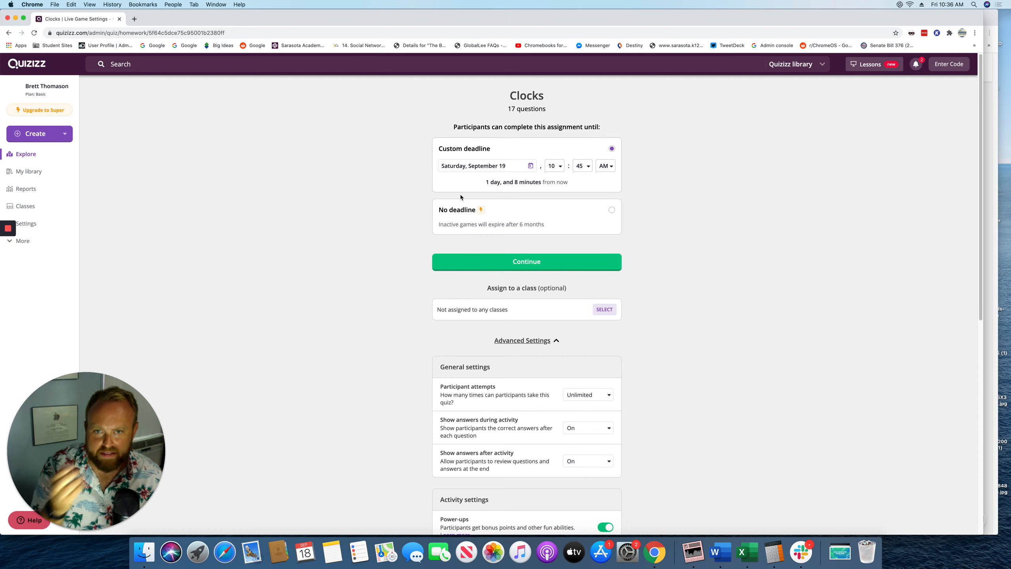
Keep the September 19, 10:45 AM deadline and create the homework assignment
click(471, 263)
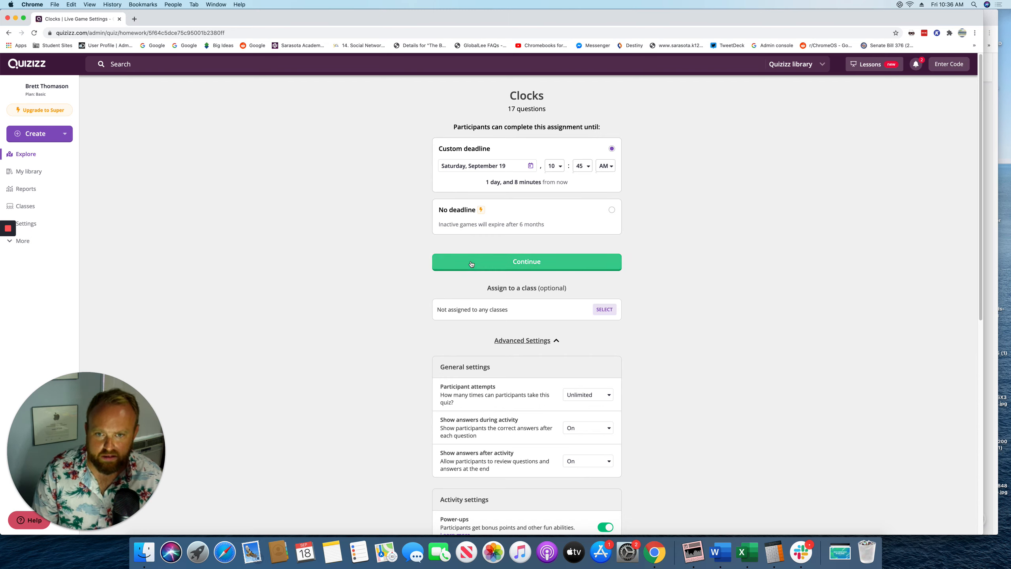
click(472, 263)
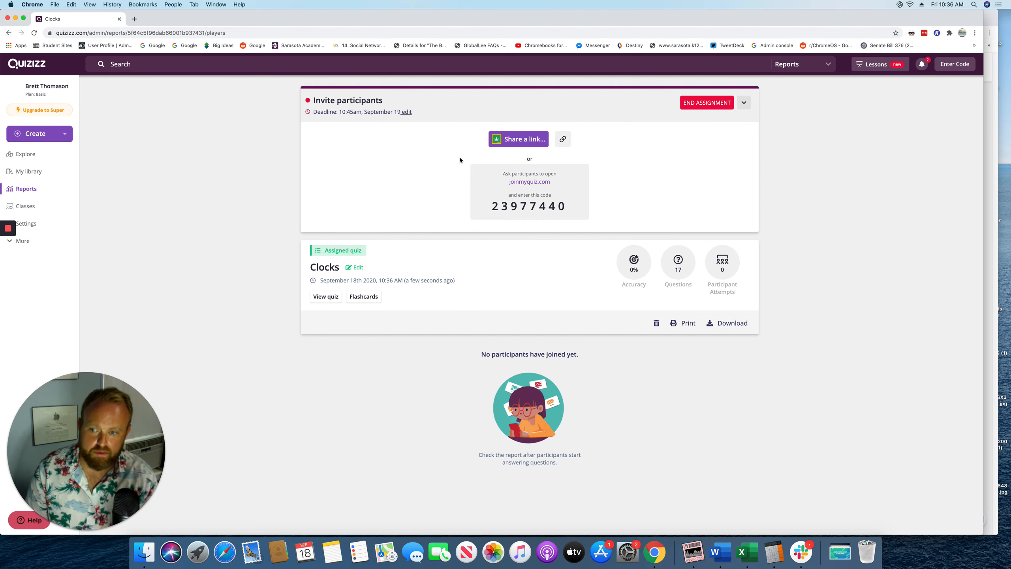
Copy the join link, pick Google Classroom sharing, and open Manage Classes in a new tab
click(526, 140)
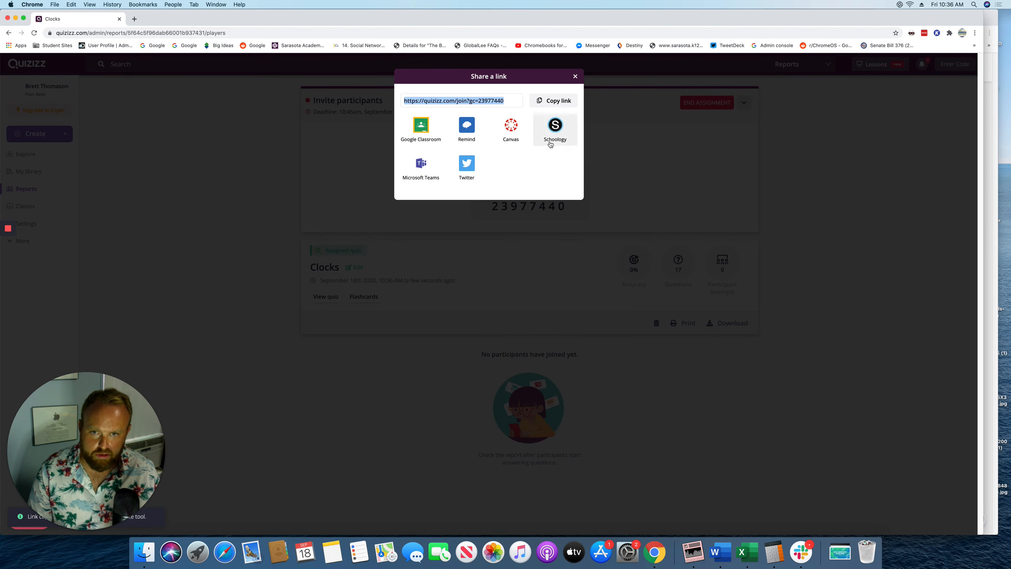
click(407, 208)
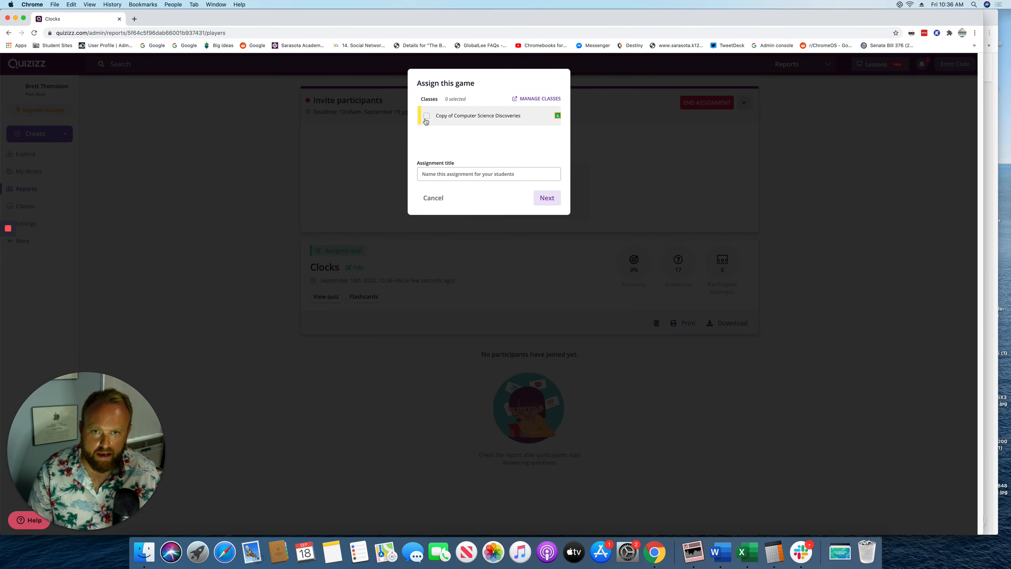
click(538, 99)
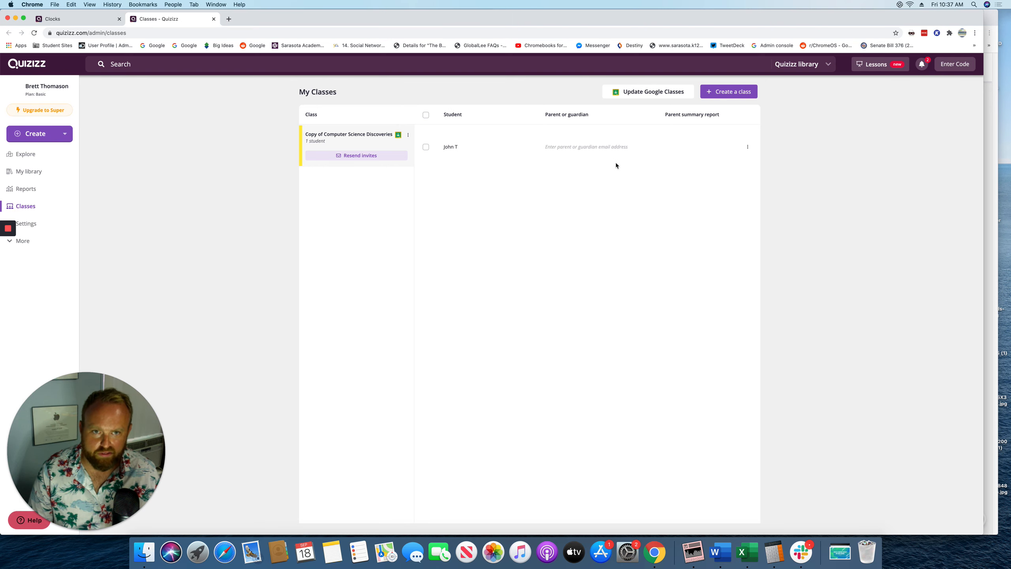
Import only the Fake Class from Google Classroom into My Classes
click(640, 99)
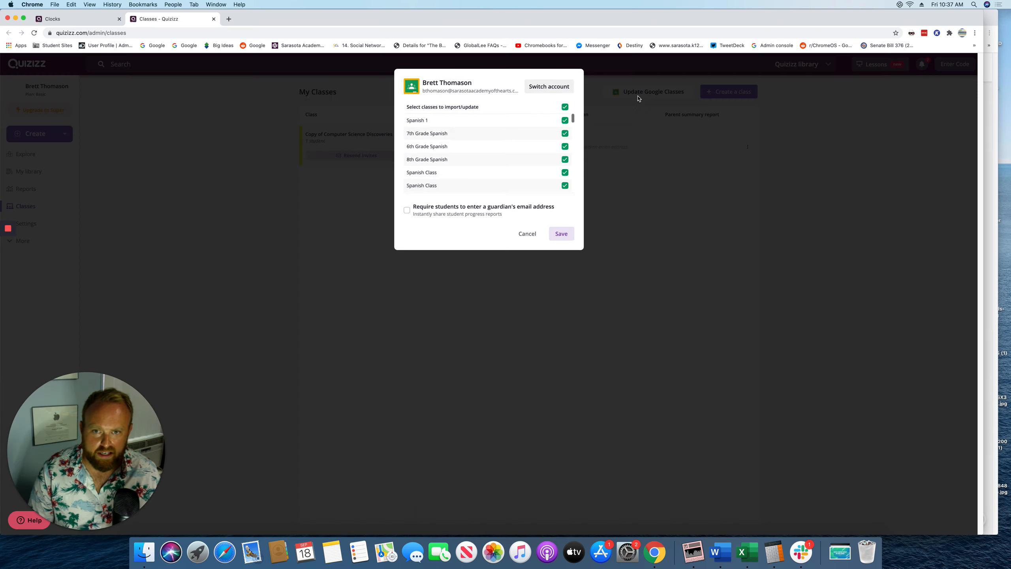
click(568, 108)
scroll(555, 153, down, 8)
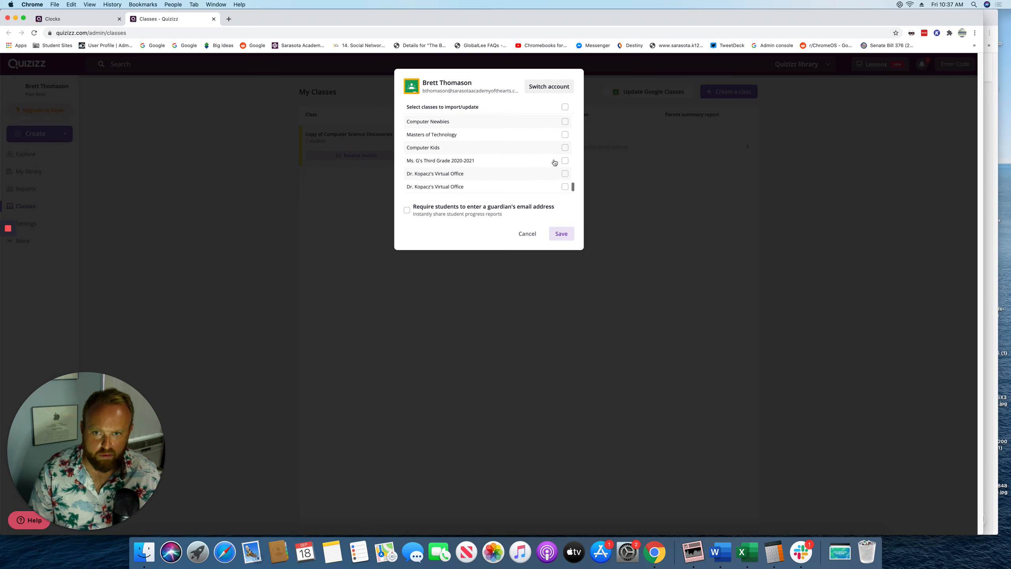
scroll(555, 161, up, 3)
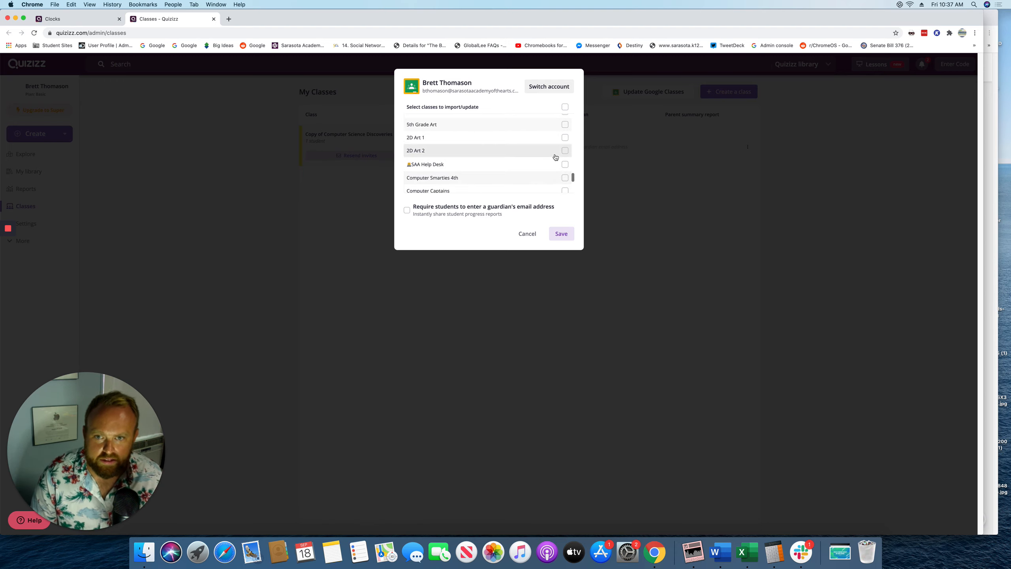
scroll(555, 157, up, 5)
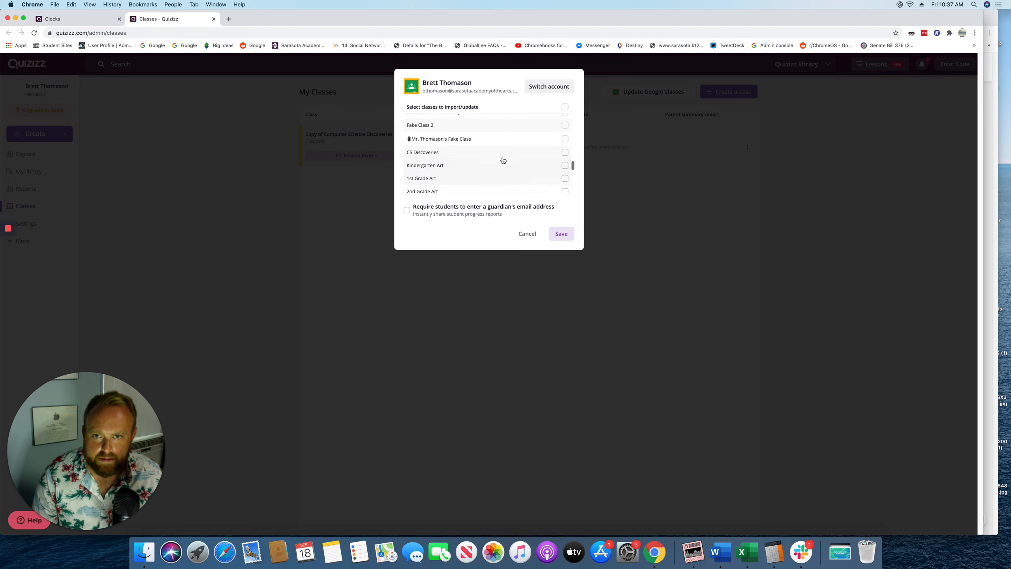
click(565, 139)
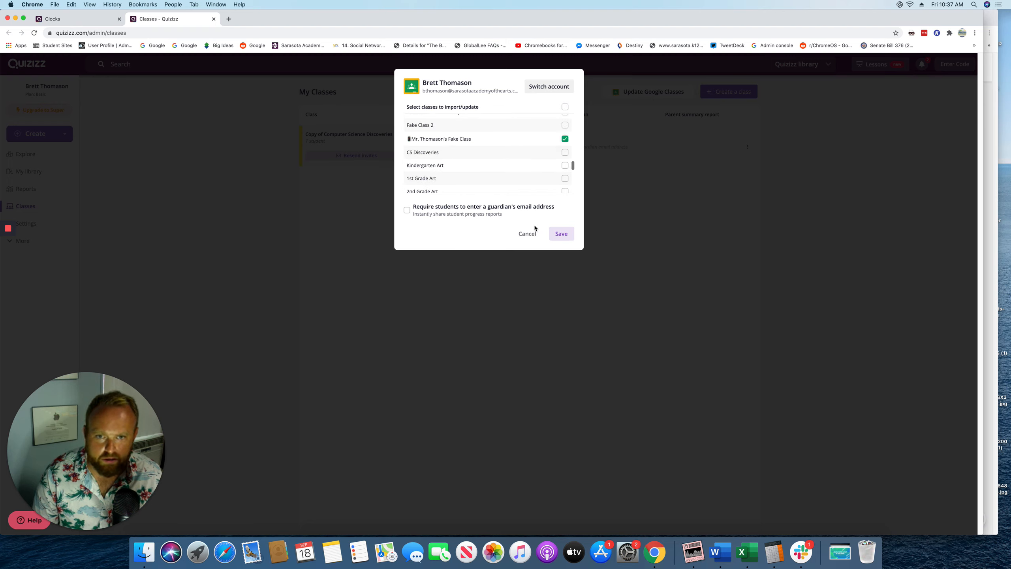
click(561, 234)
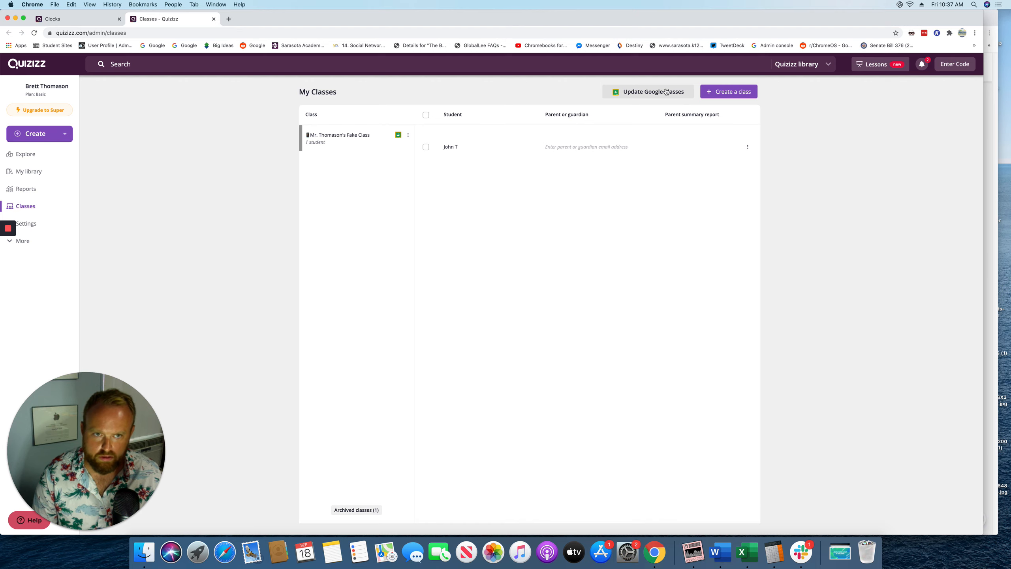
Share the Clocks report to Google Classroom for the fake class, titled 'Quiz'
click(60, 19)
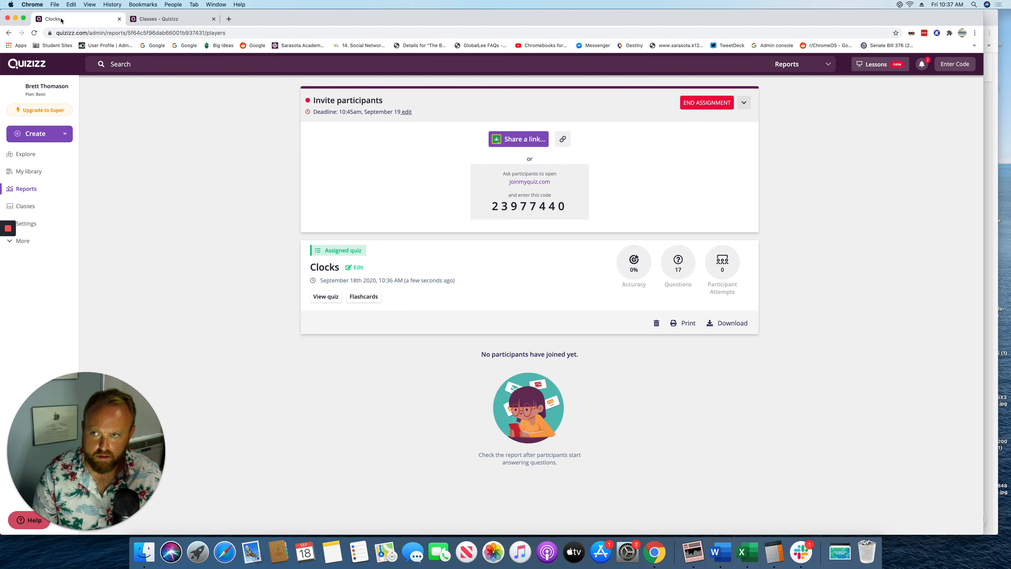
click(518, 139)
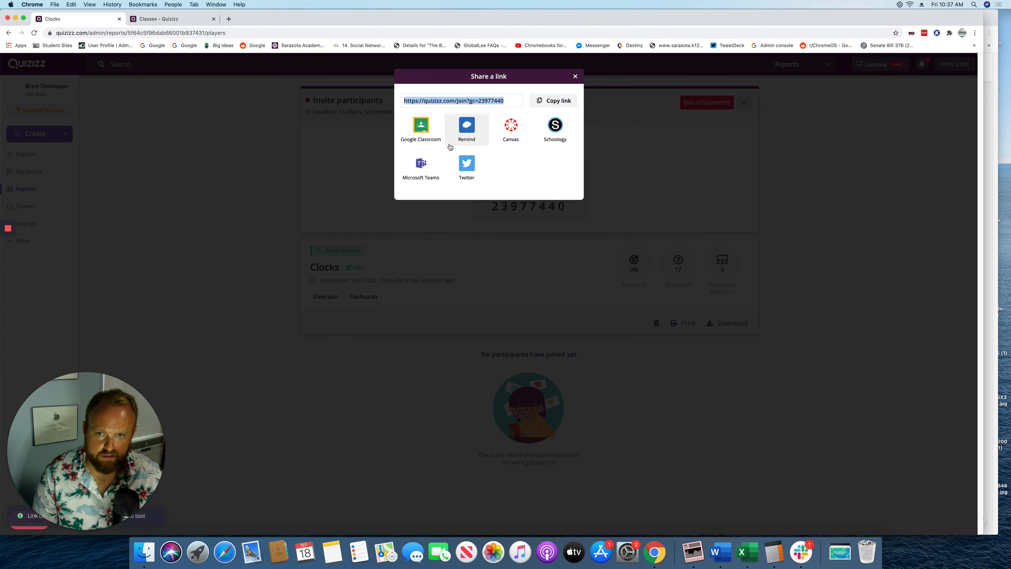
click(421, 131)
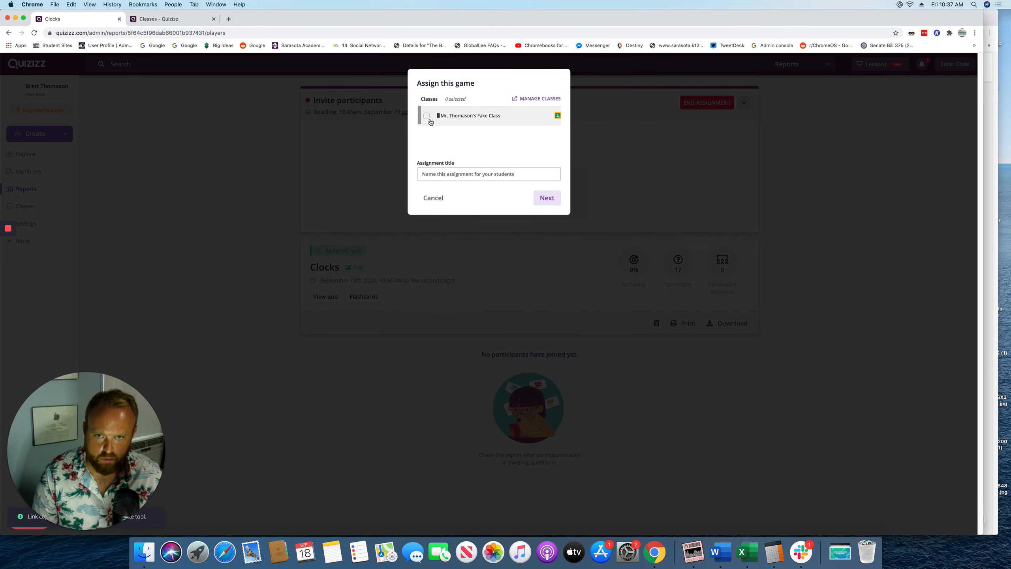
click(426, 116)
click(444, 176)
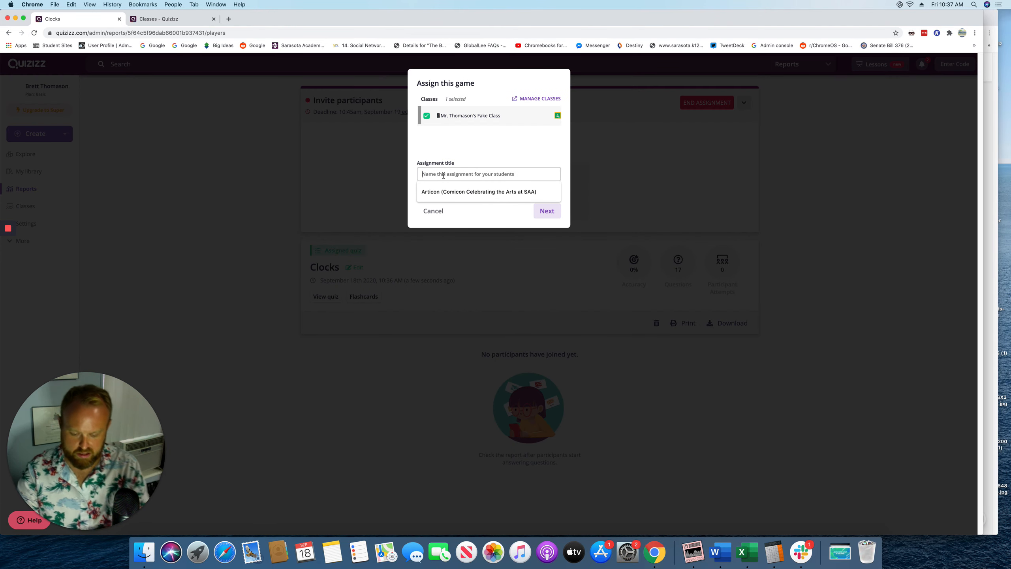
text(Quiz)
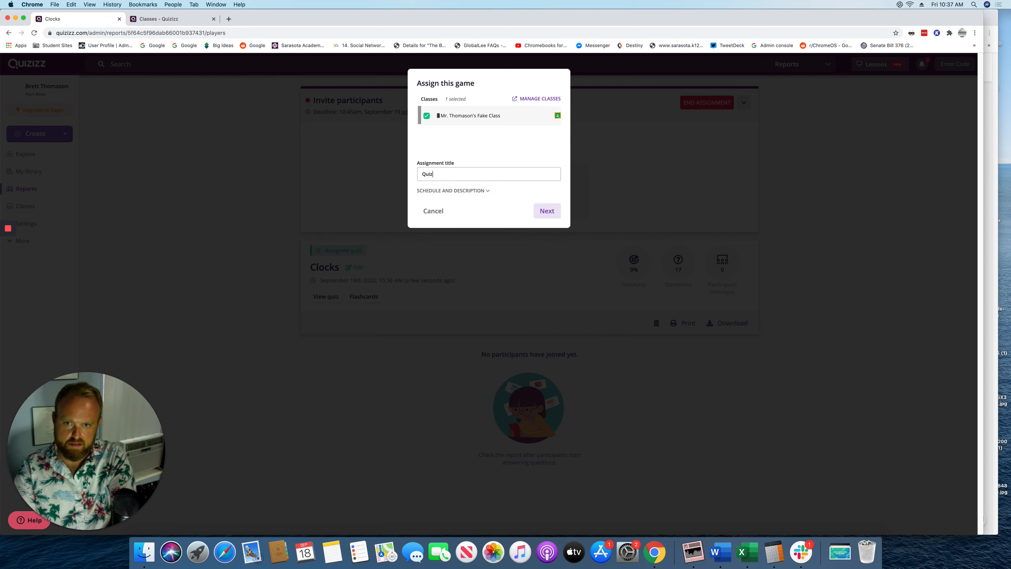
Keep the start time as Now and submit the assignment to Google Classroom
click(484, 191)
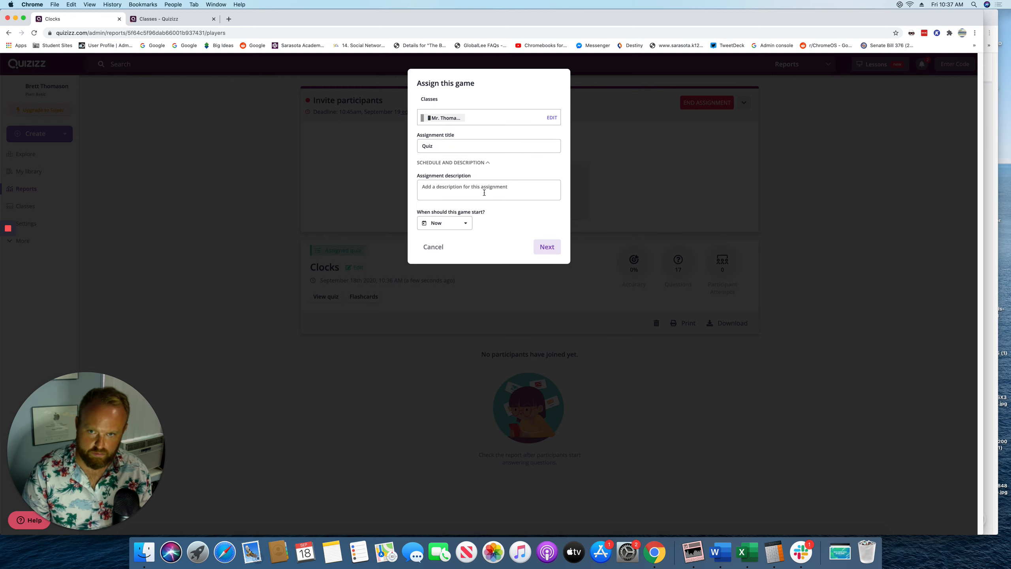
click(463, 223)
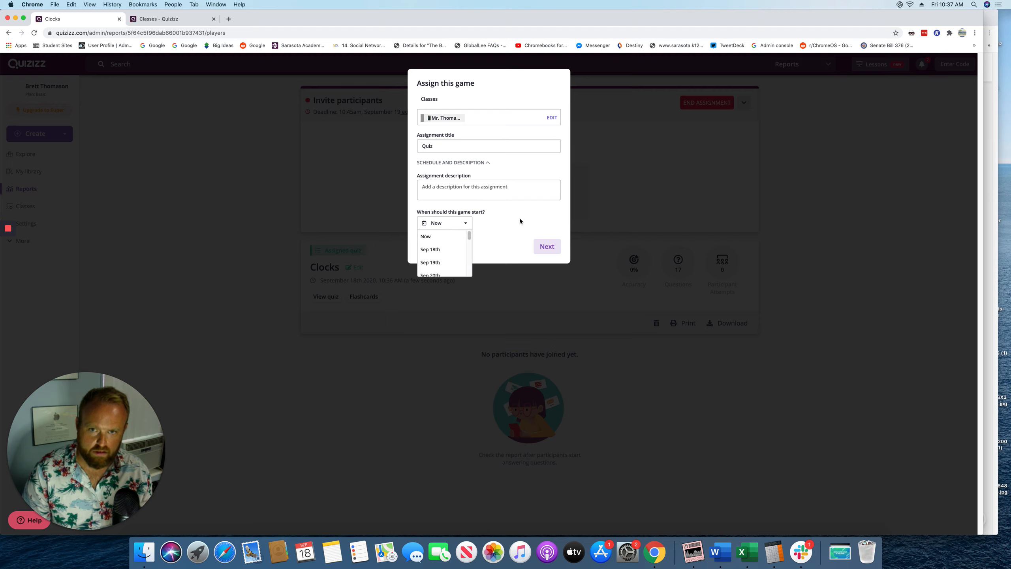
click(493, 192)
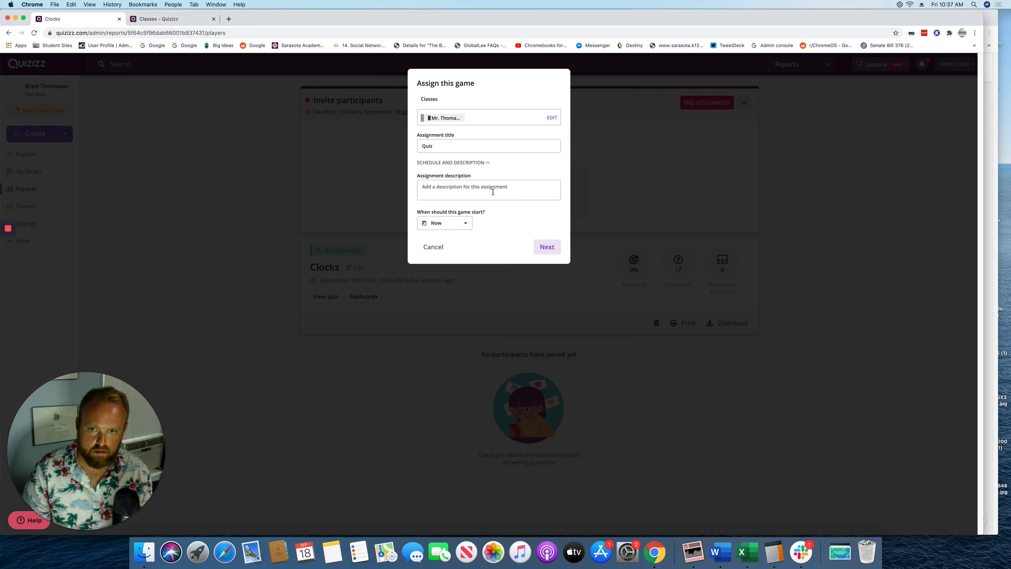
click(457, 230)
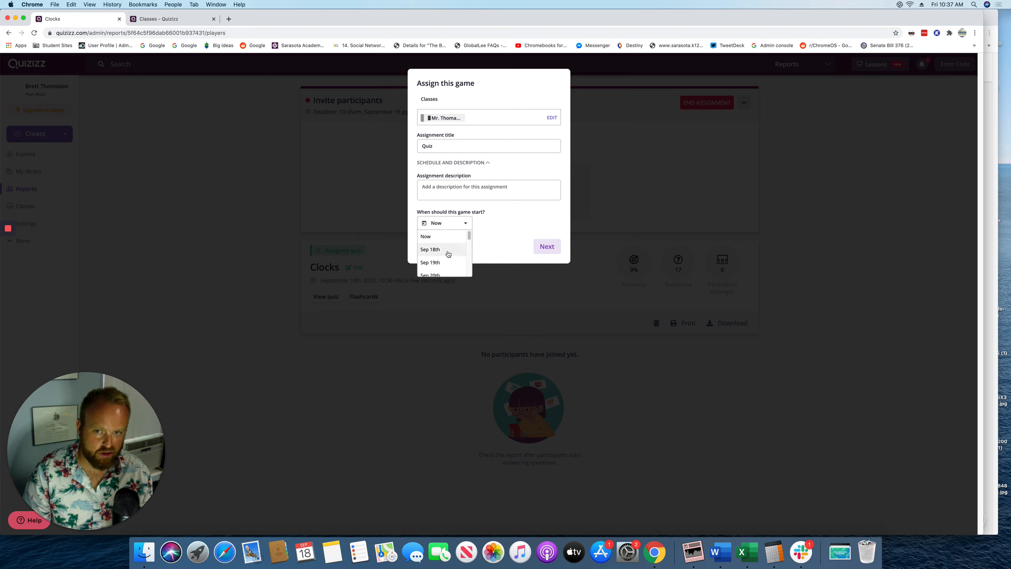
click(442, 236)
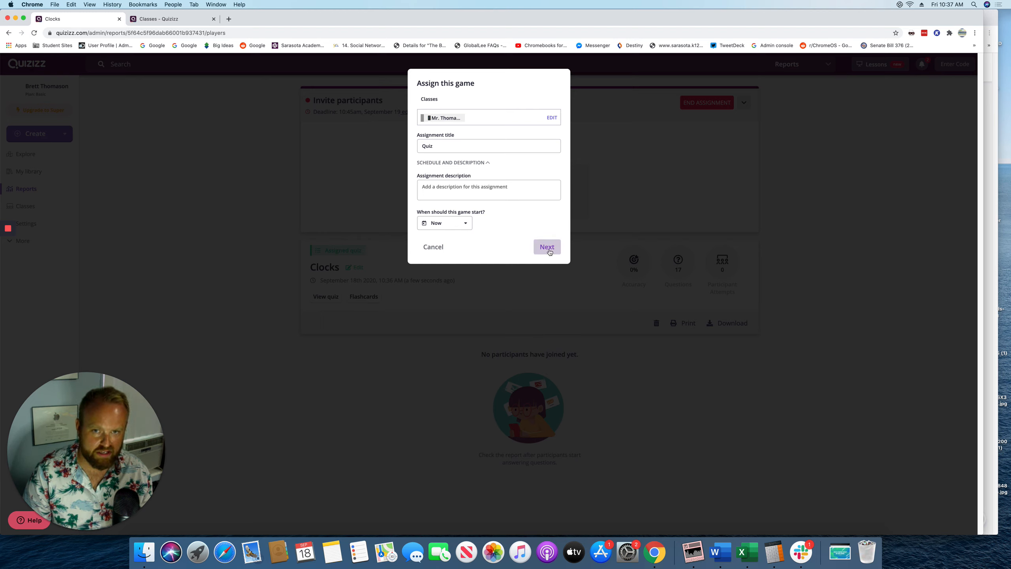
click(548, 249)
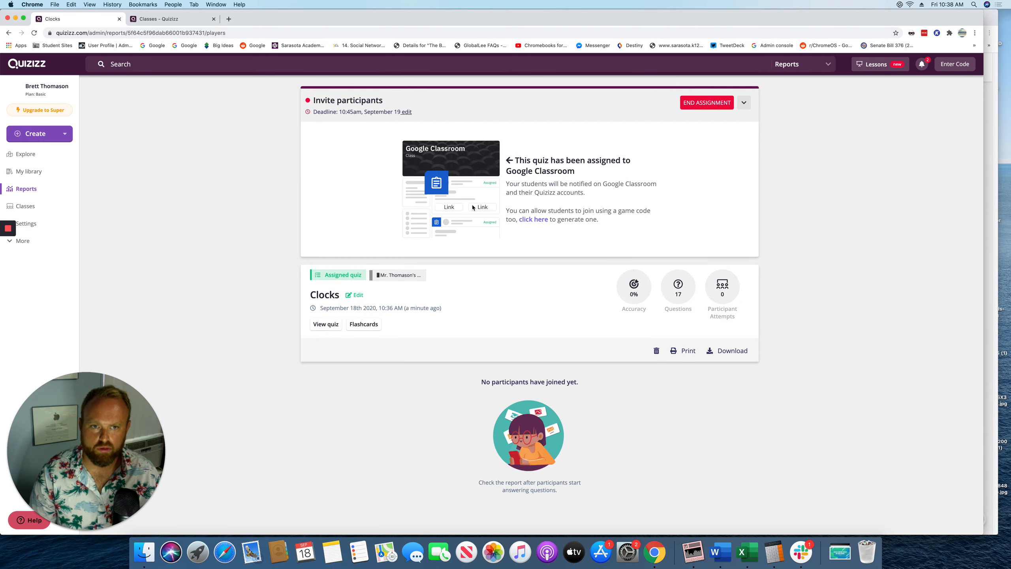
click(975, 33)
Load classroom.google.com in a new incognito window
click(925, 68)
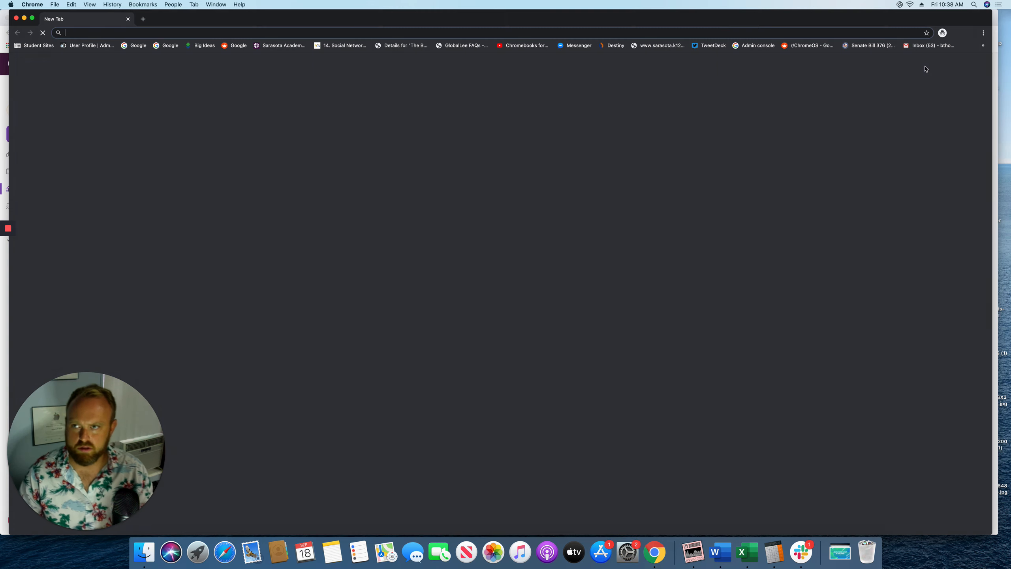
text(classroom.google.com)
key(Return)
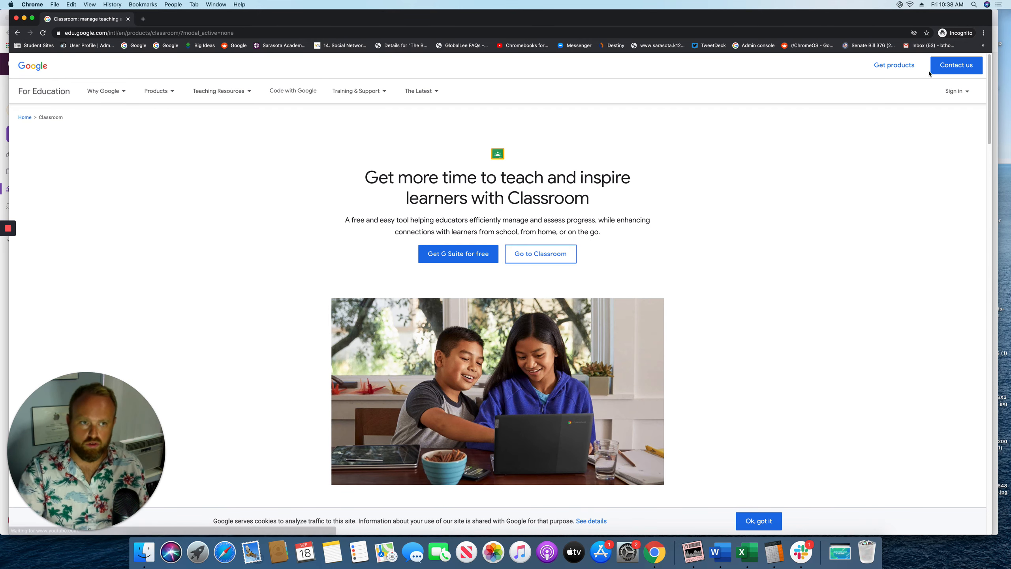
Sign in to Google Classroom with the test student account's e-mail and password
click(955, 91)
click(925, 120)
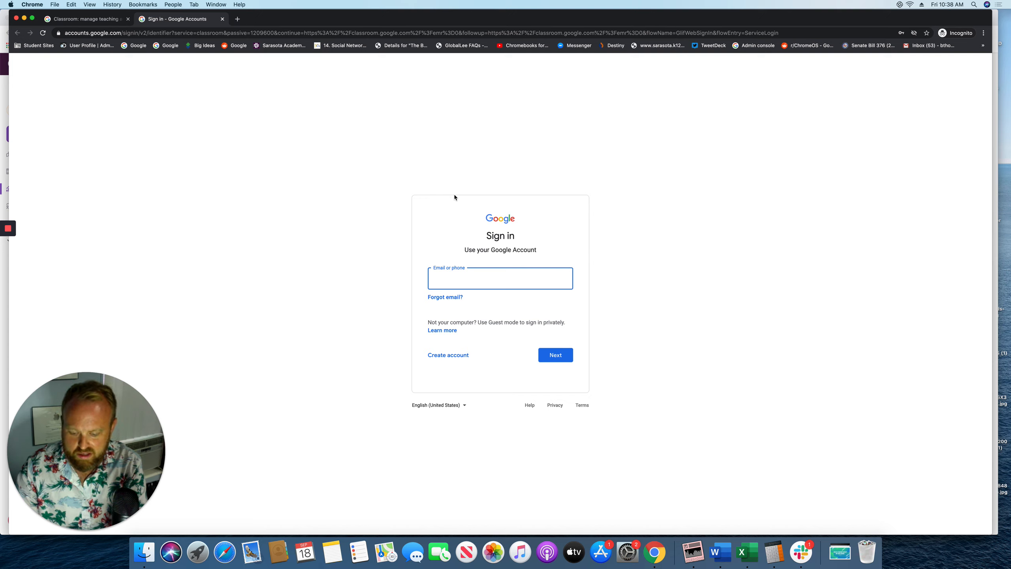
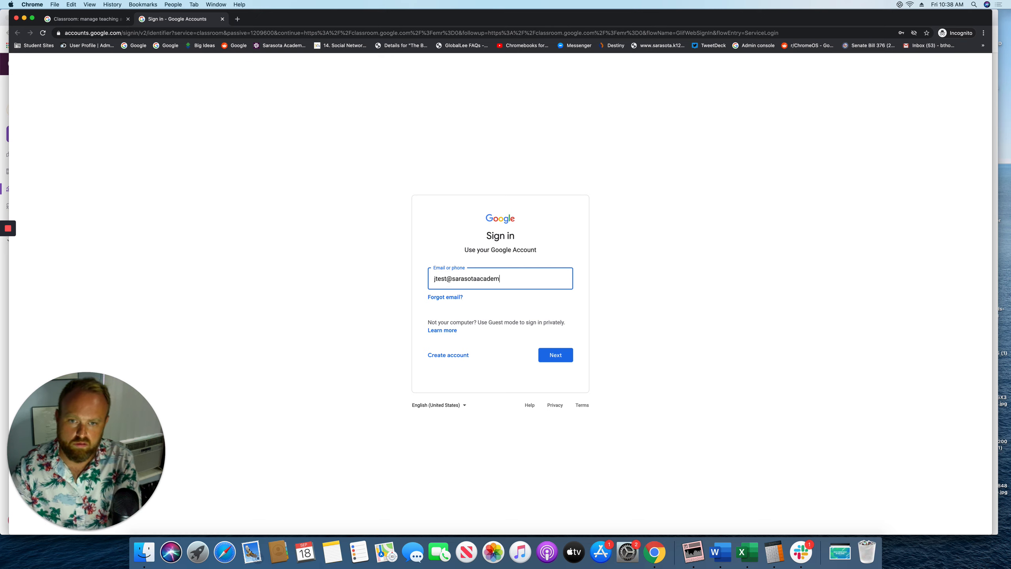
key(Return)
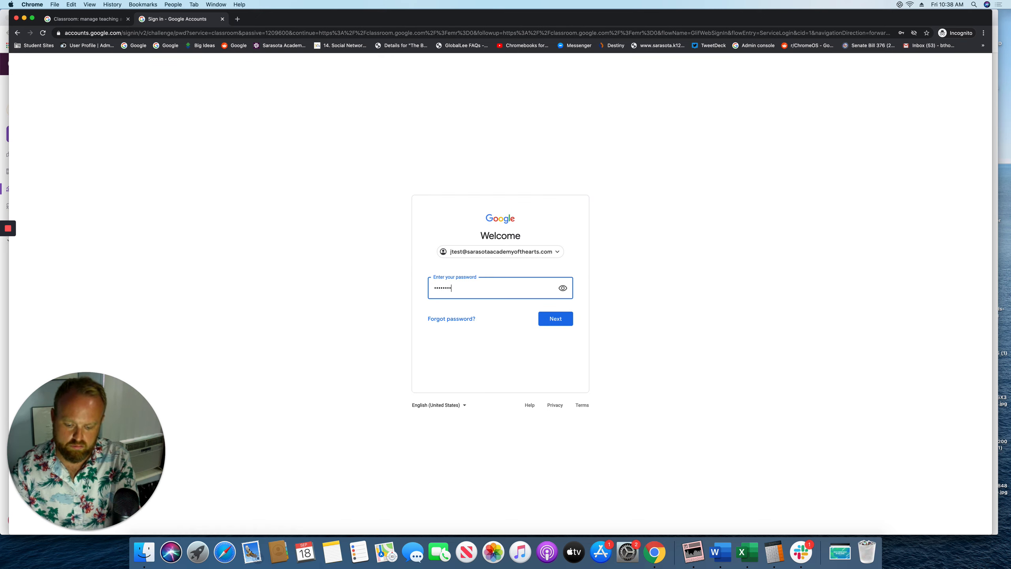
key(Return)
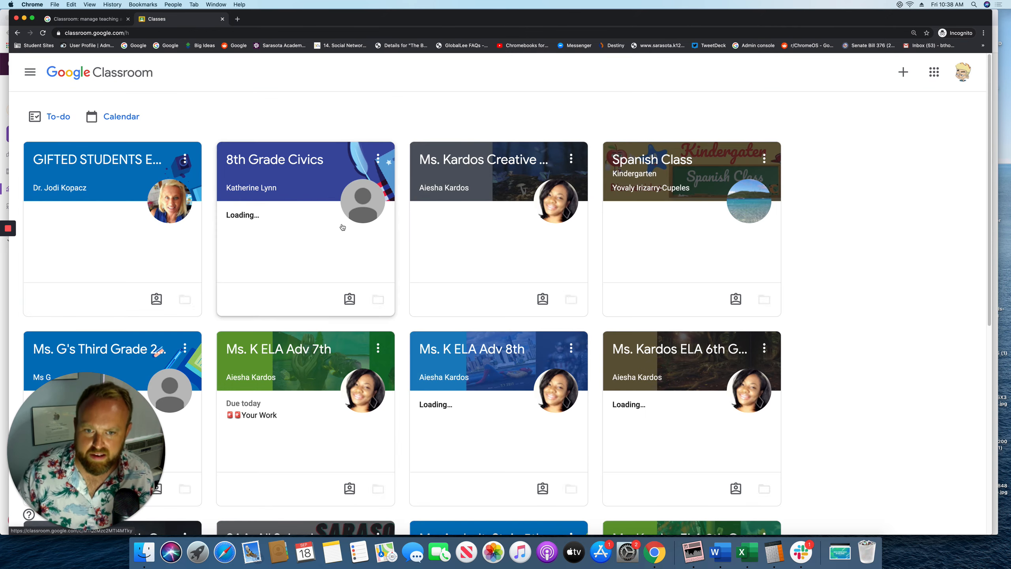
Open the Fake Class and follow its 'Quizizz - Class Invite Link' post
scroll(346, 230, down, 5)
scroll(347, 230, down, 3)
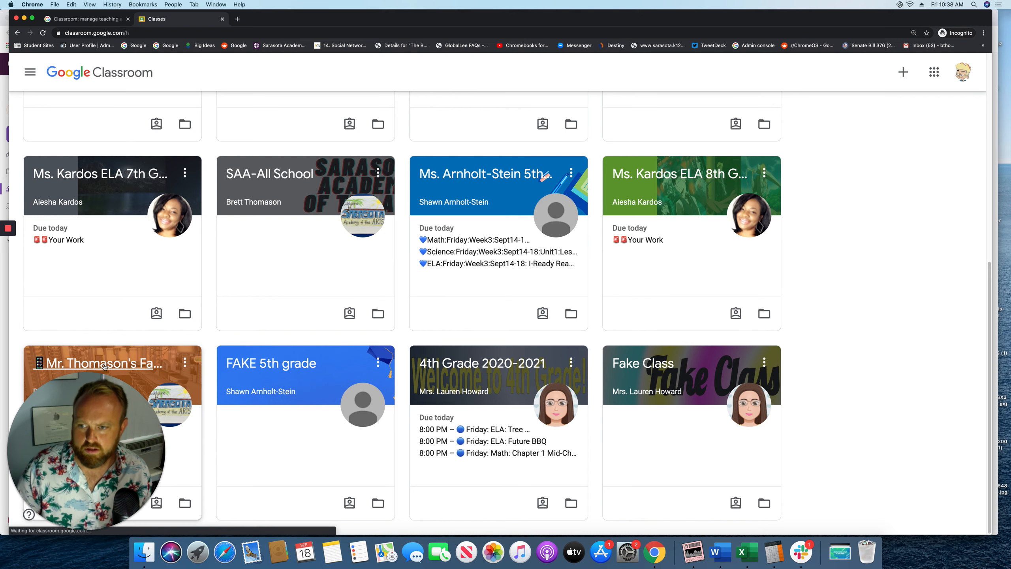
click(253, 281)
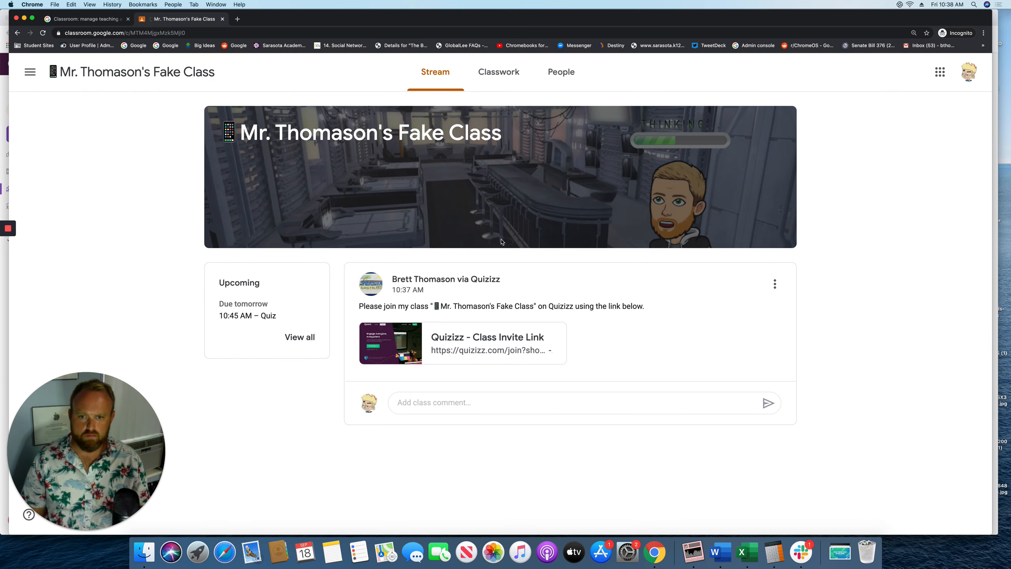
click(475, 348)
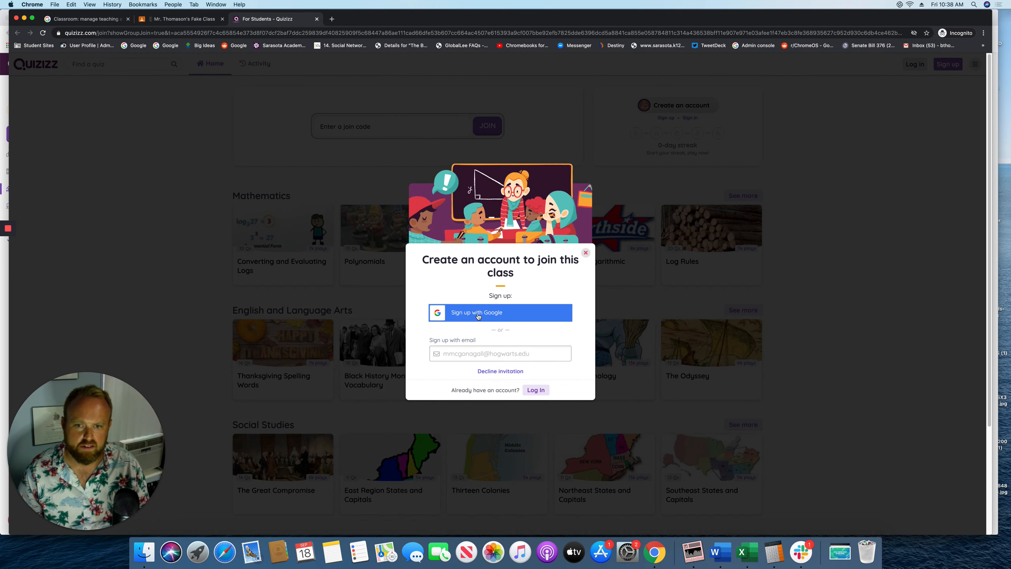
Sign up with the test student's Google account and accept the class invite
click(477, 313)
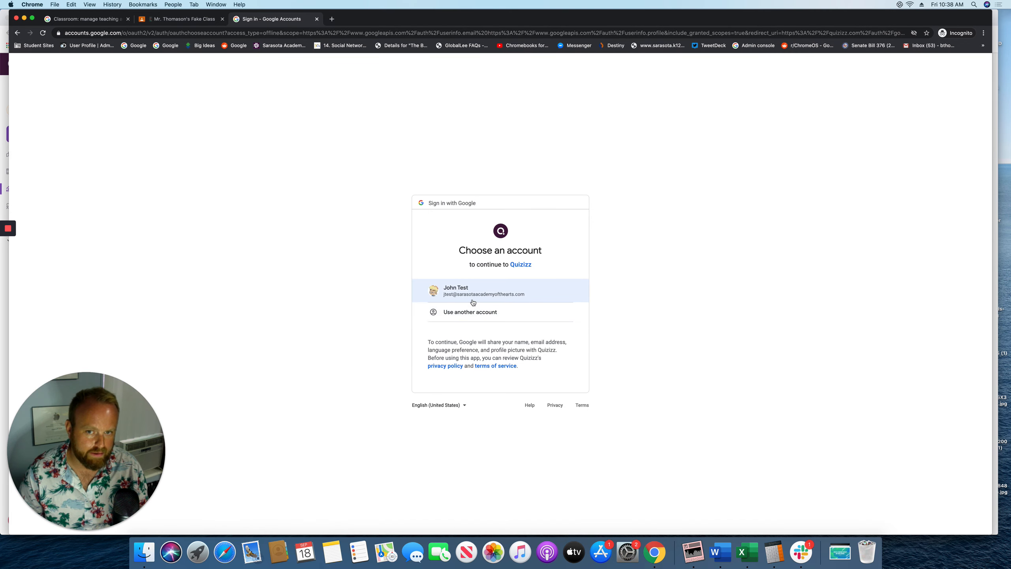
click(473, 301)
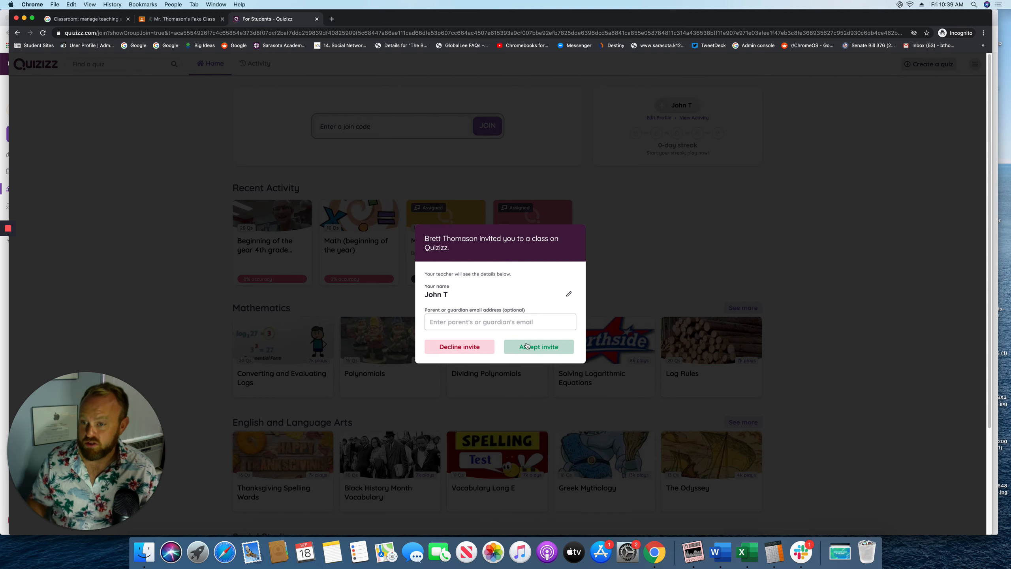
click(527, 345)
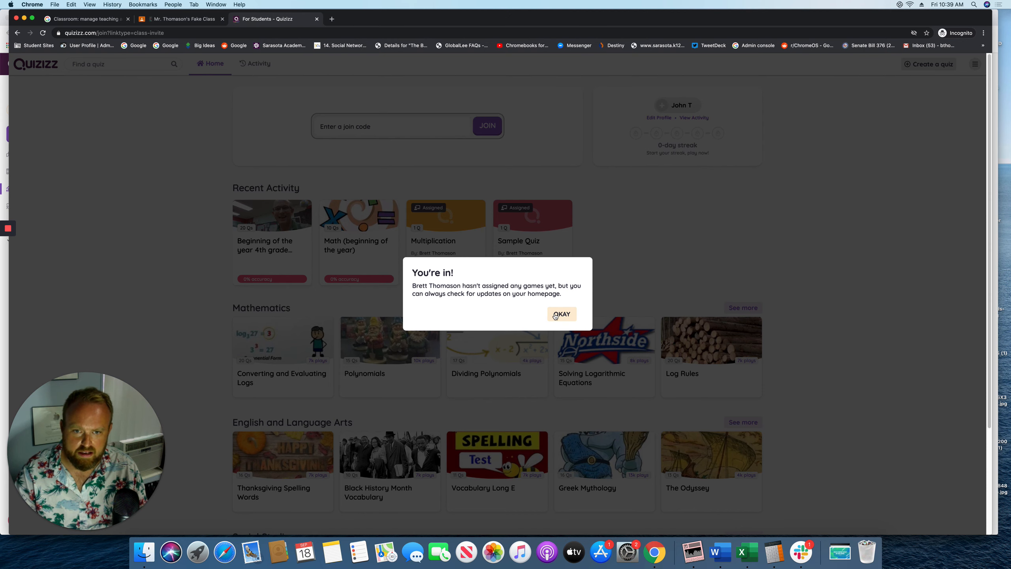
click(554, 316)
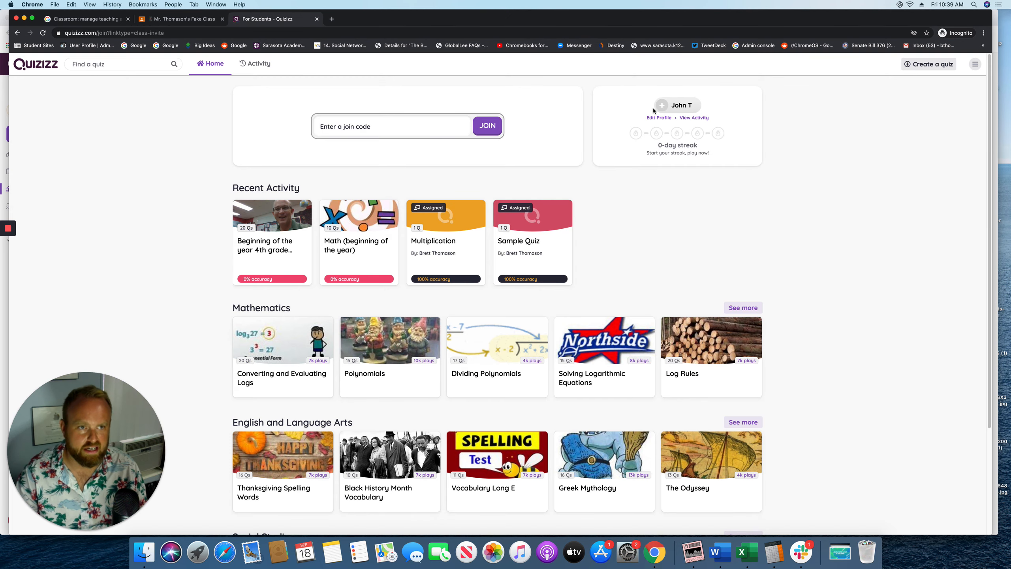
Reopen the invite link from the Classroom stream and accept the invitation again
click(191, 20)
click(496, 332)
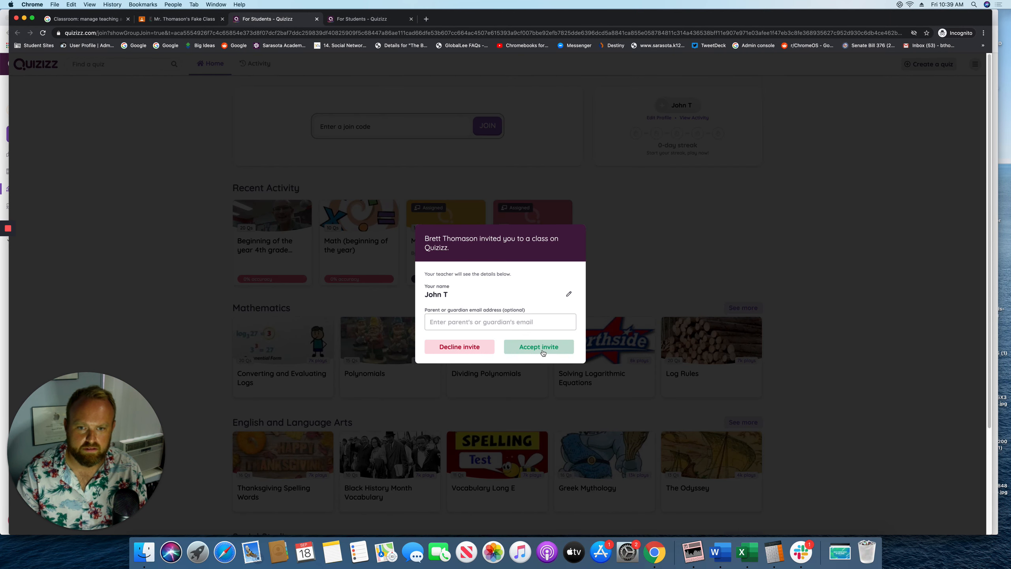
click(542, 352)
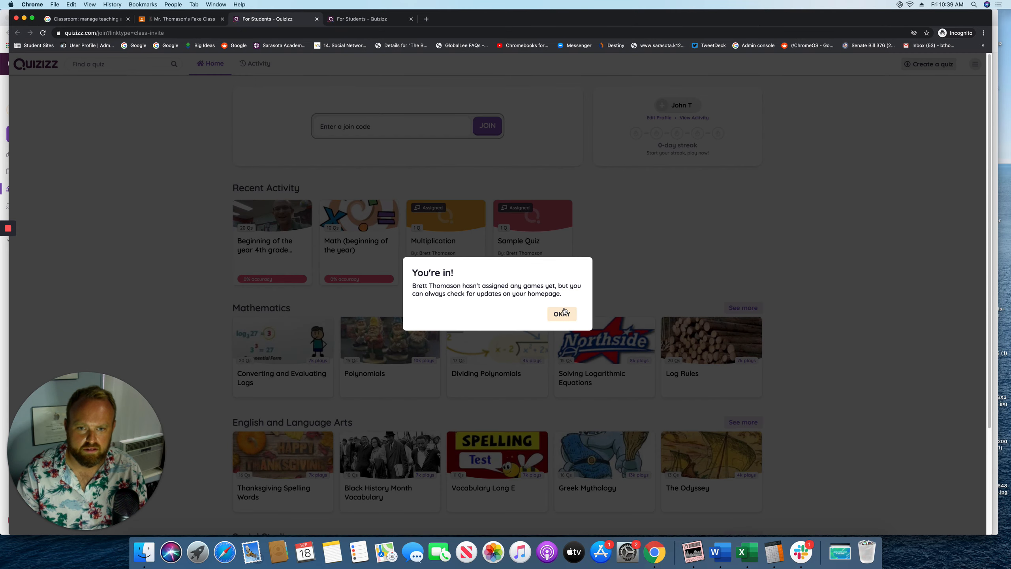
click(562, 314)
Move the student Classroom window aside and bring the teacher's Clocks report forward
click(144, 20)
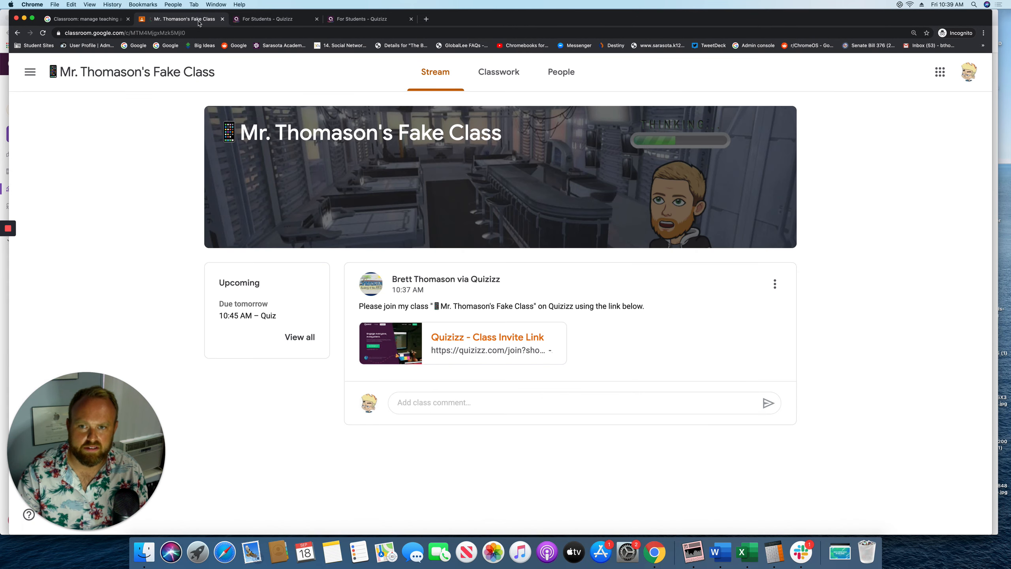
drag(466, 18, 771, 63)
click(288, 265)
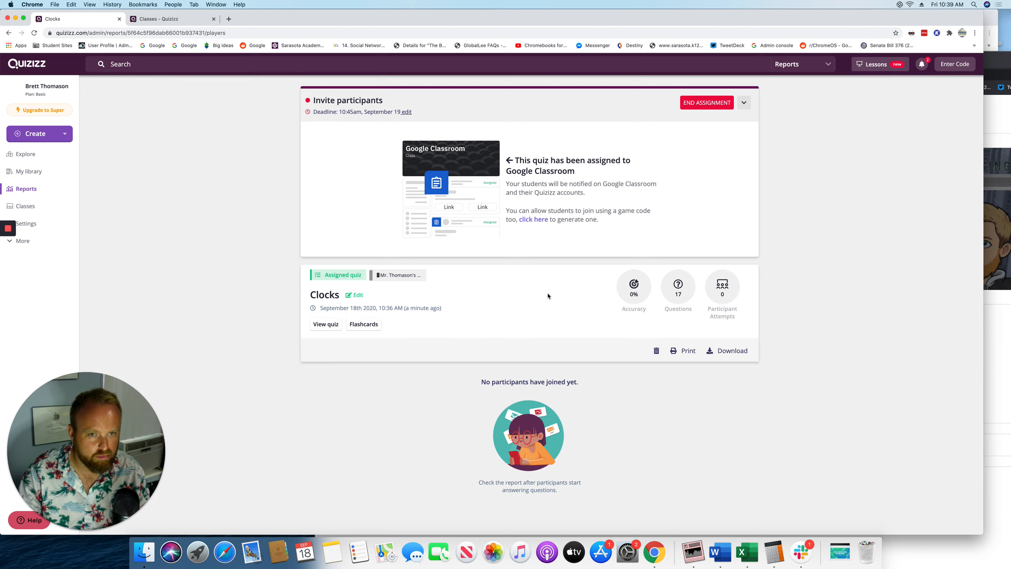
As the student, open the assigned Clocks Quizizz Game from Activity and start it
click(744, 103)
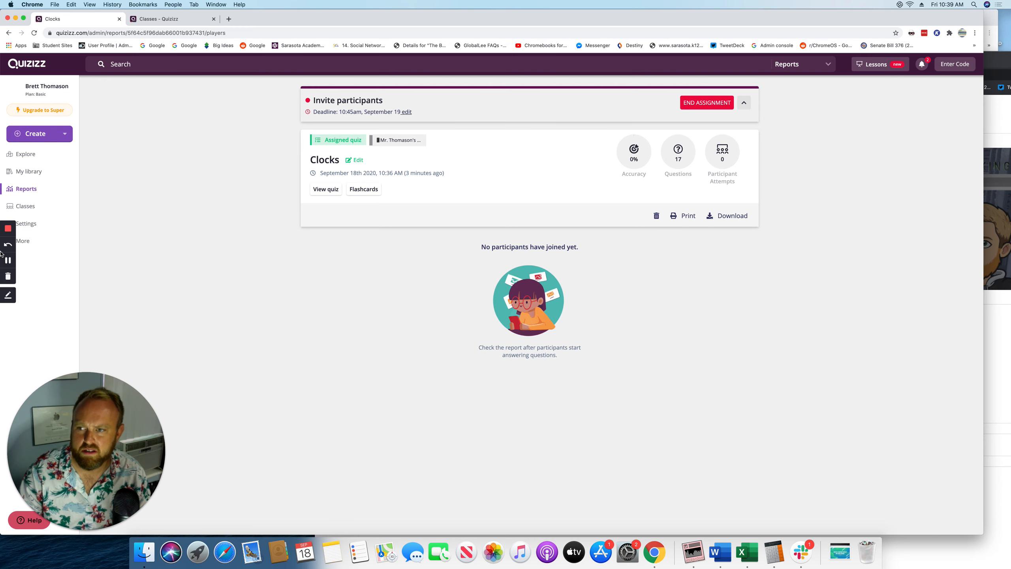
click(7, 259)
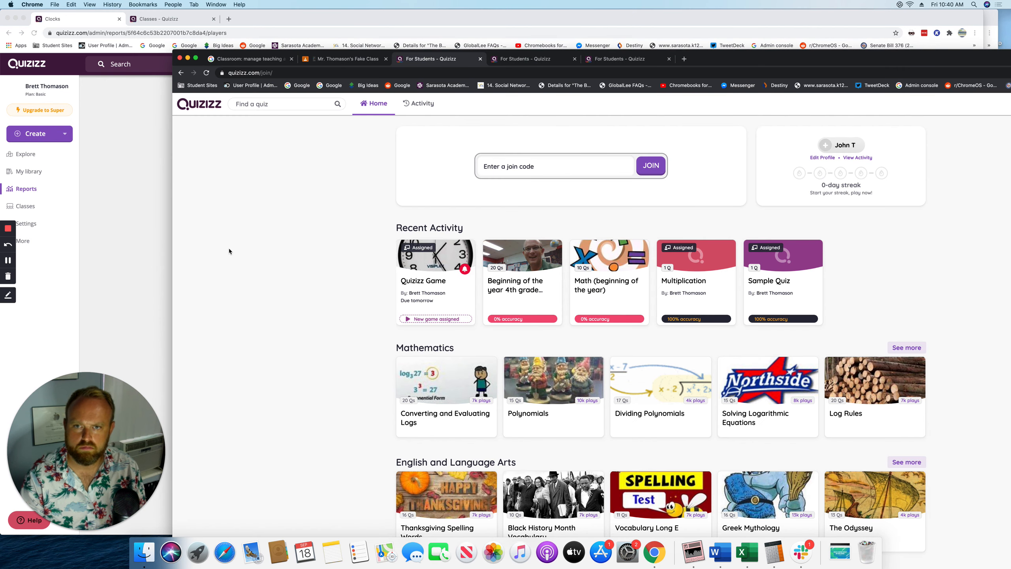
click(414, 105)
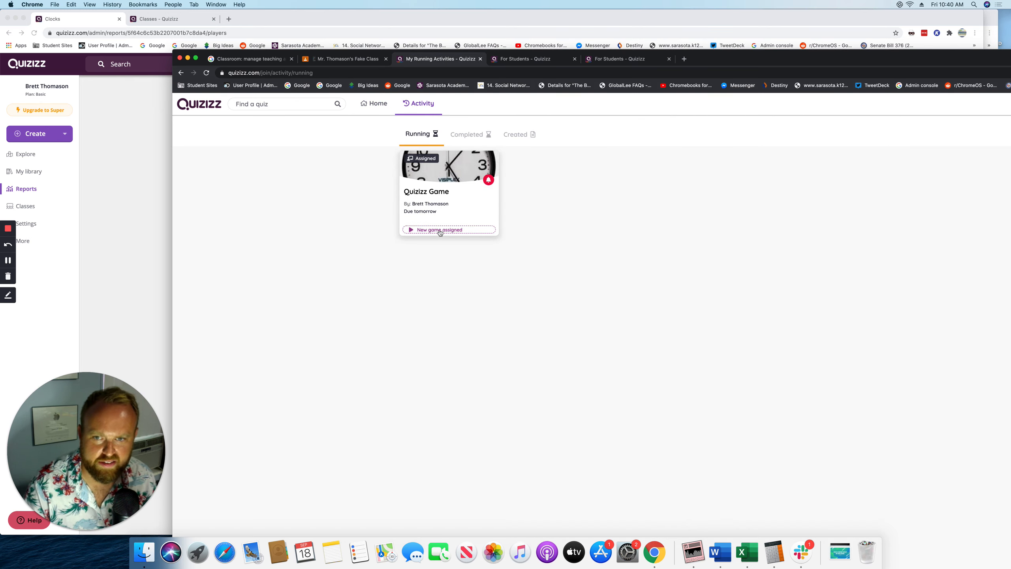
click(436, 176)
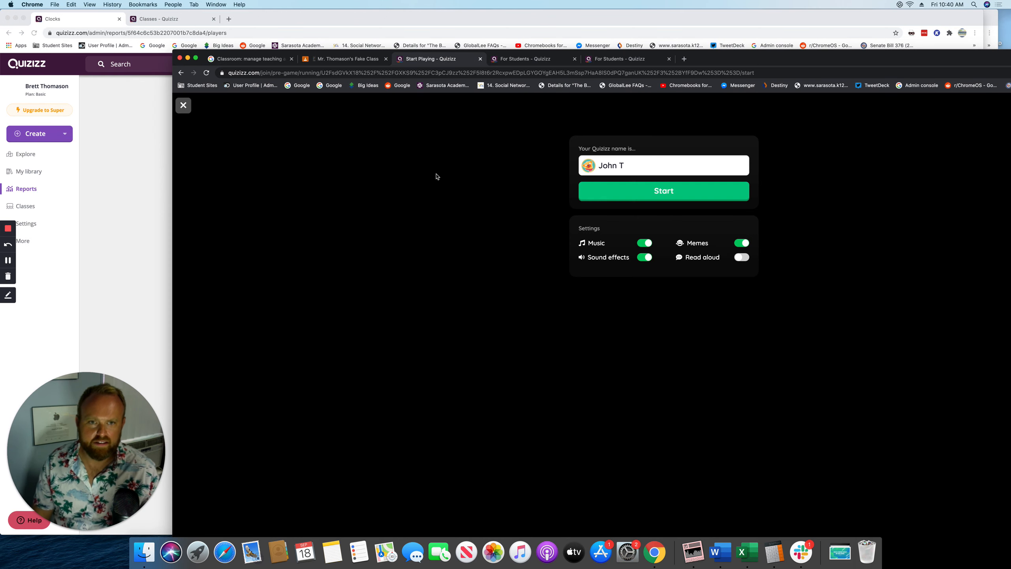
click(633, 194)
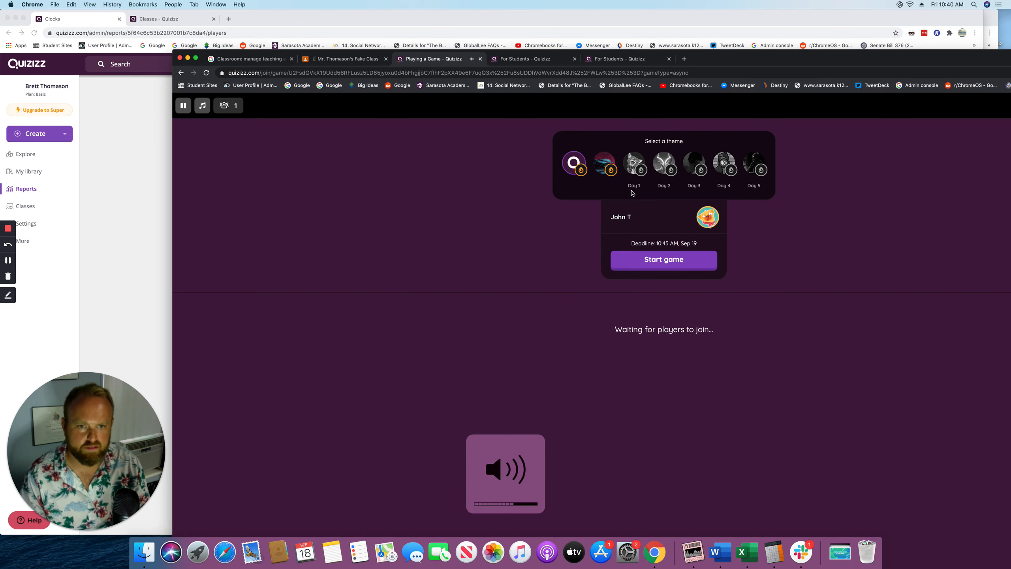
click(670, 265)
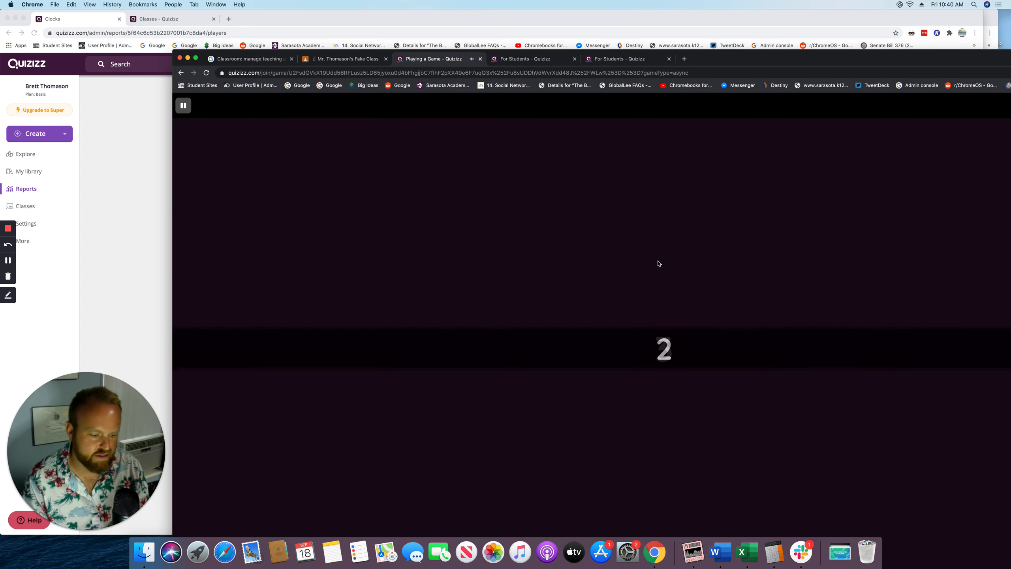
Answer the first clock question with 6:35 and return to the report
key(XF86AudioRaiseVolume)
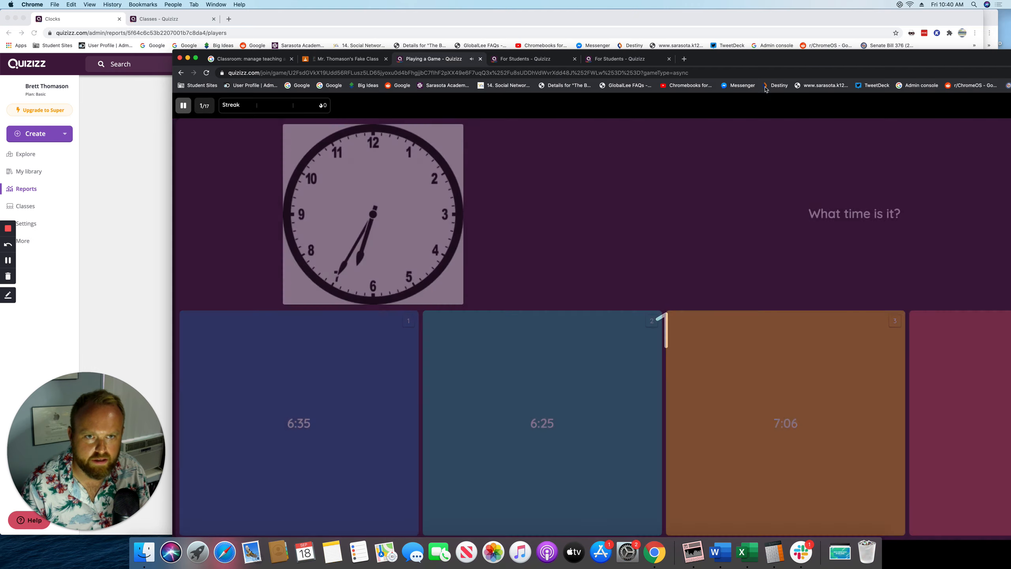
drag(764, 61, 653, 23)
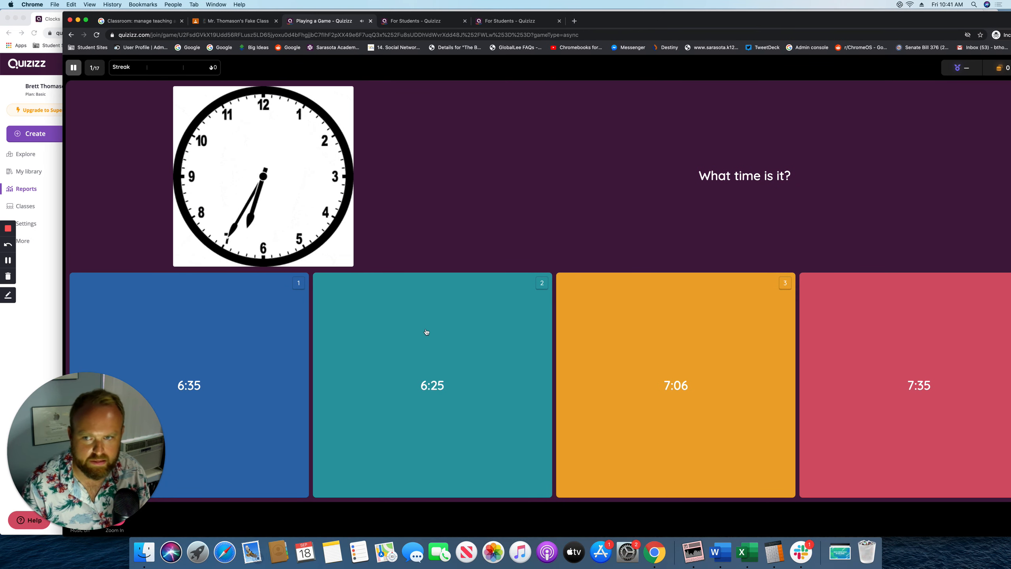
click(264, 360)
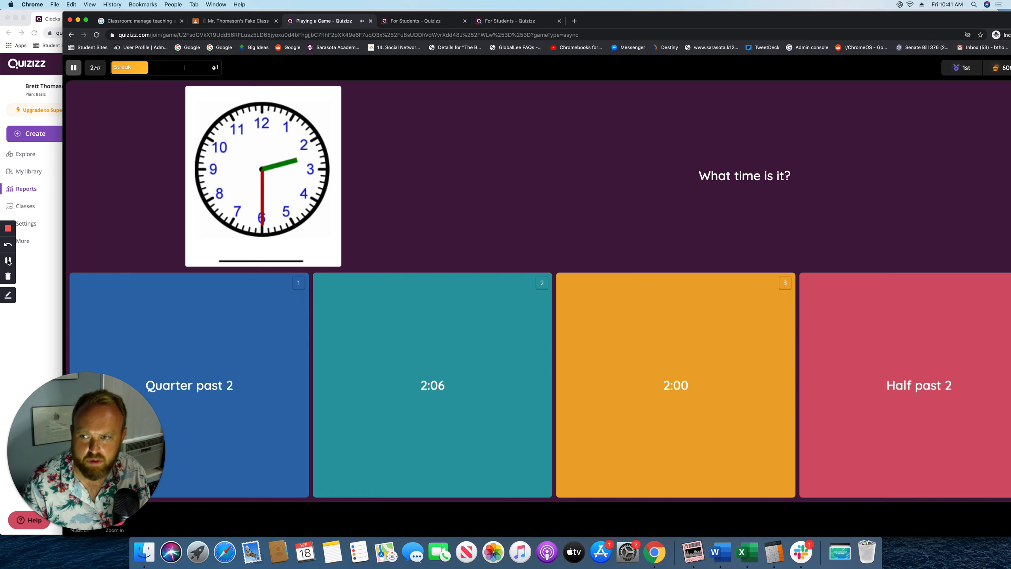
click(9, 260)
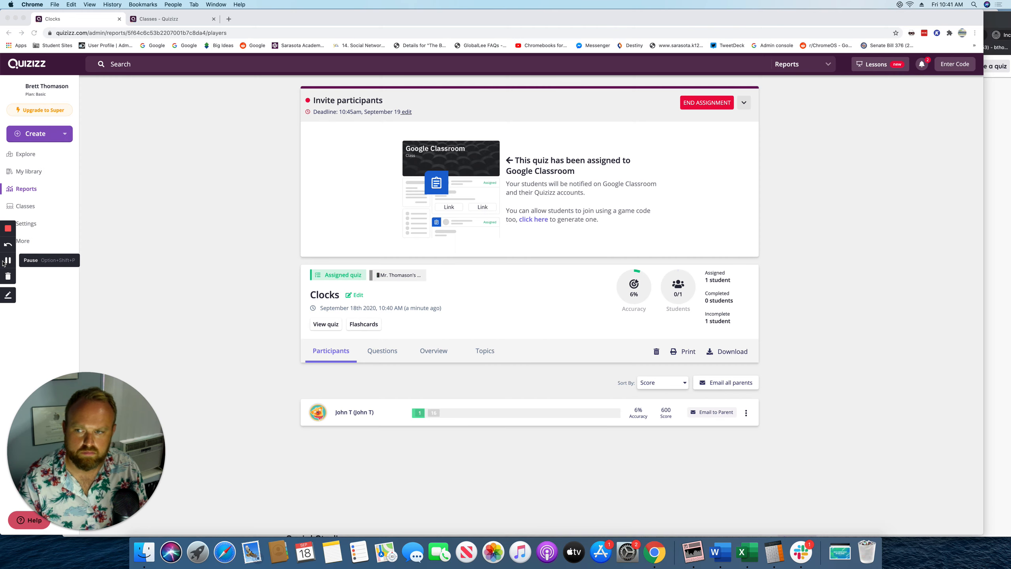
Review the Clocks quiz questions, then the report's Questions and Overview tabs
click(155, 257)
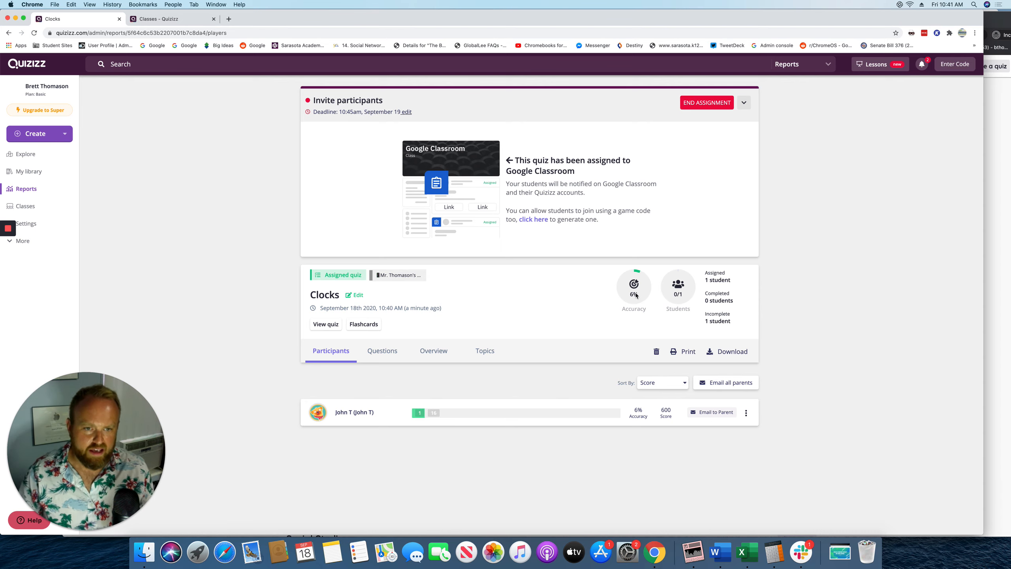
click(323, 323)
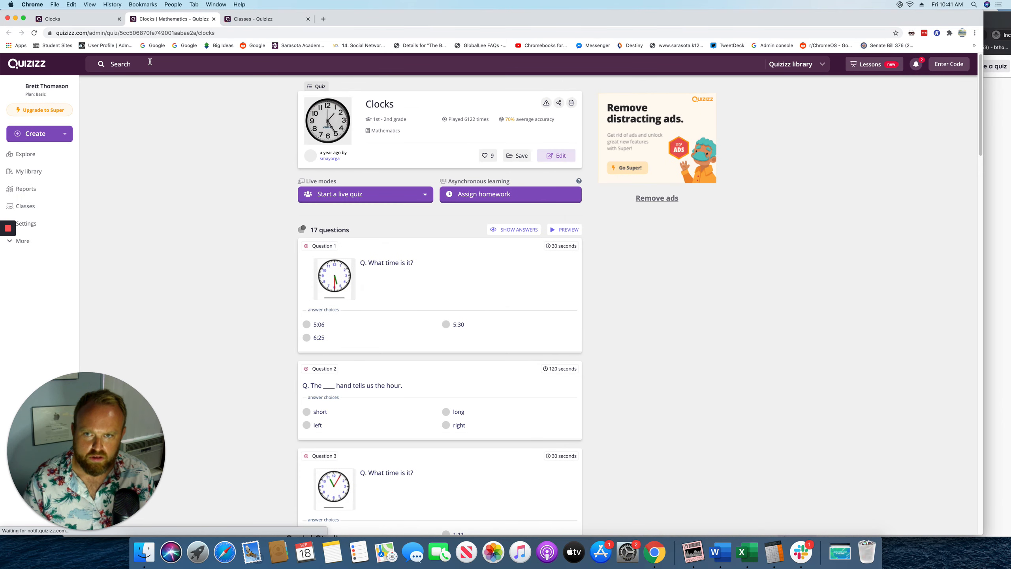
mouse_move(513, 123)
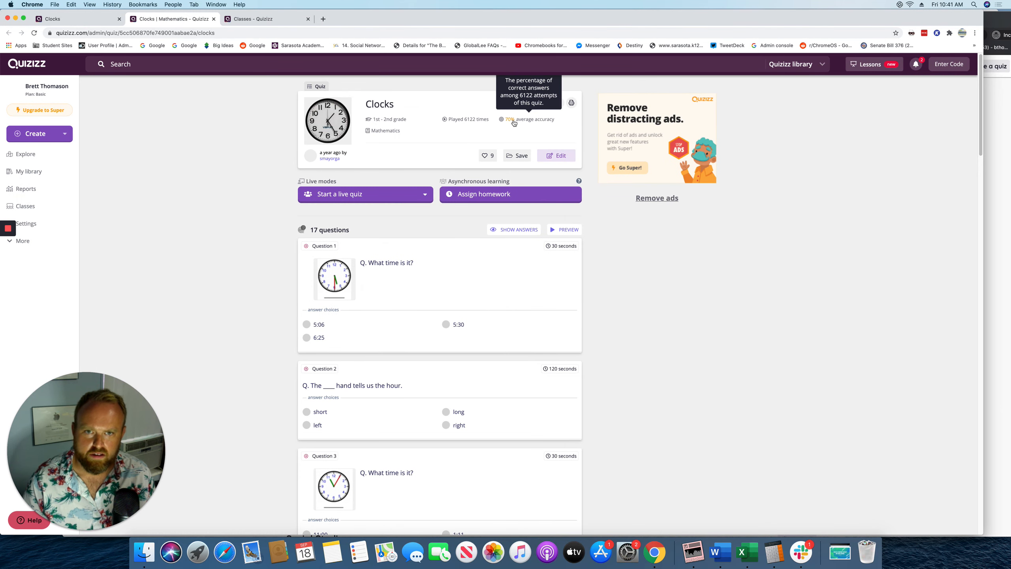
click(77, 21)
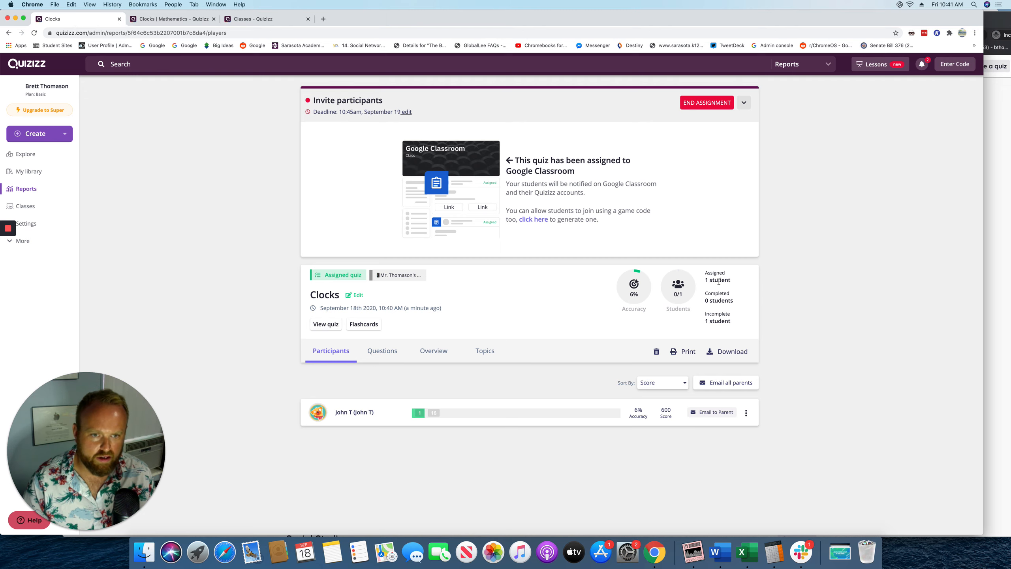
click(388, 353)
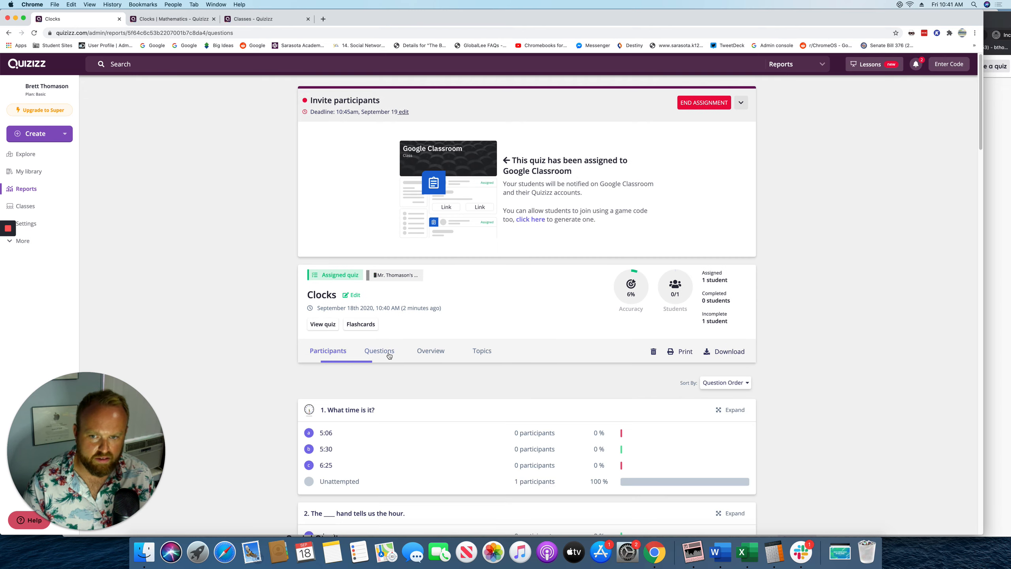
click(426, 351)
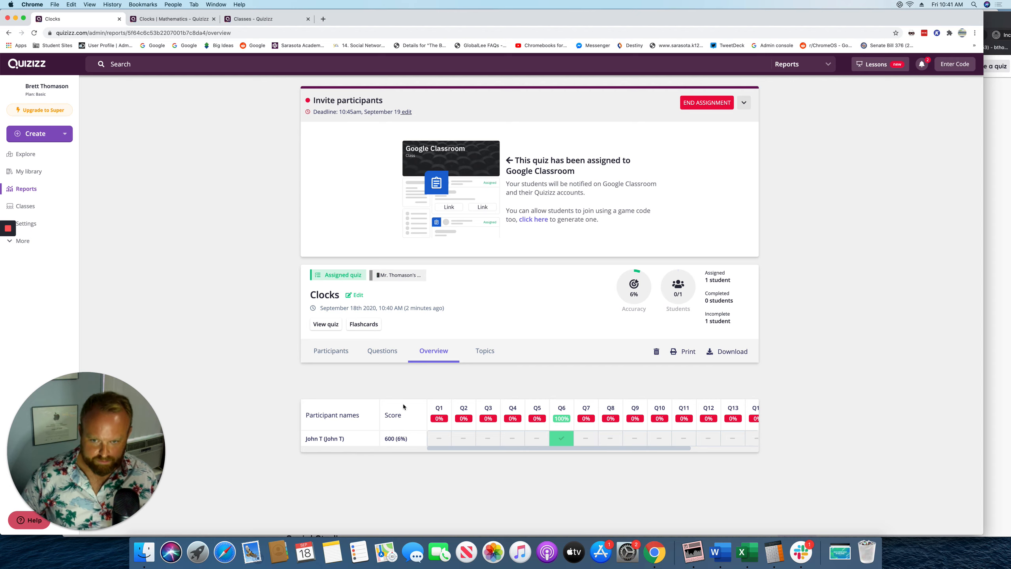
Download the Clocks report as a spreadsheet and return to the teacher home page
click(723, 358)
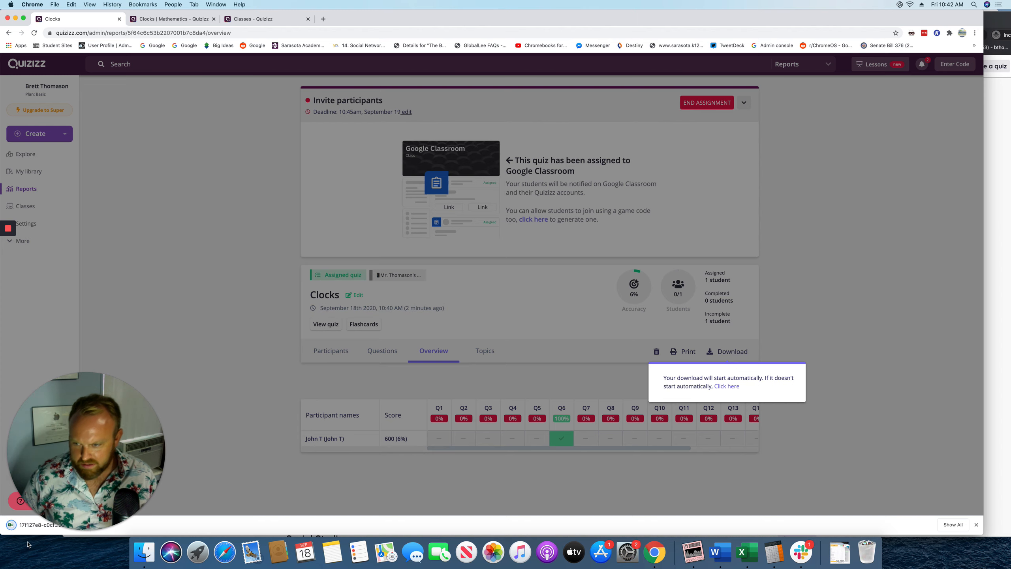
drag(394, 18, 497, 3)
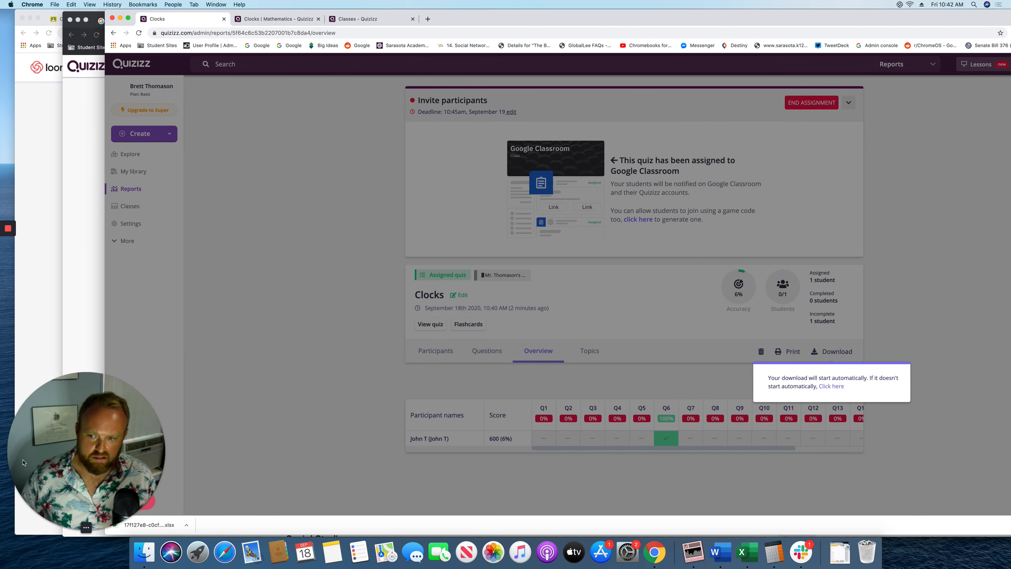
click(317, 395)
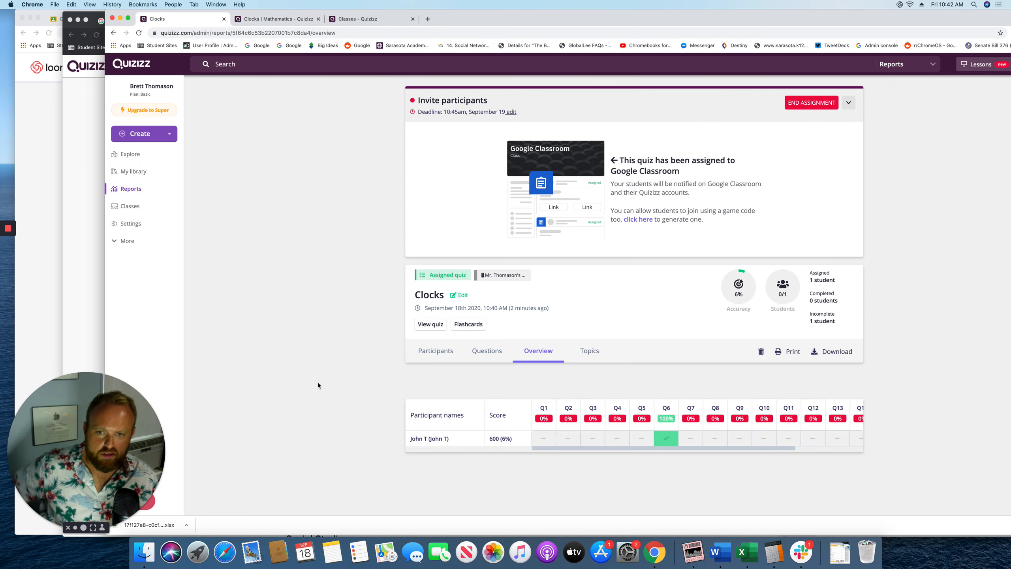
click(134, 69)
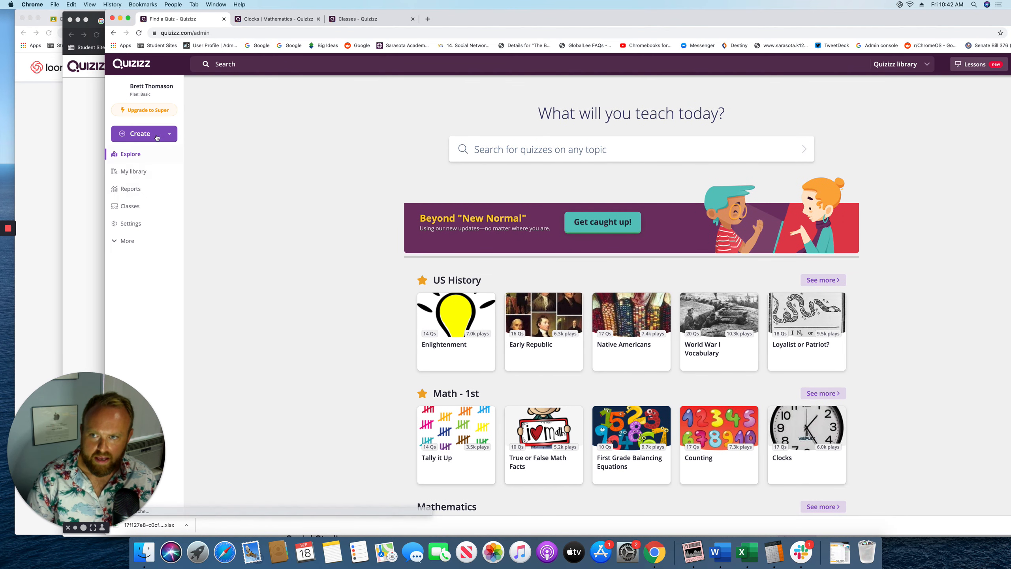
Create a quiz named 'Multiplication' with the Mathematics subject and continue to the editor
click(135, 134)
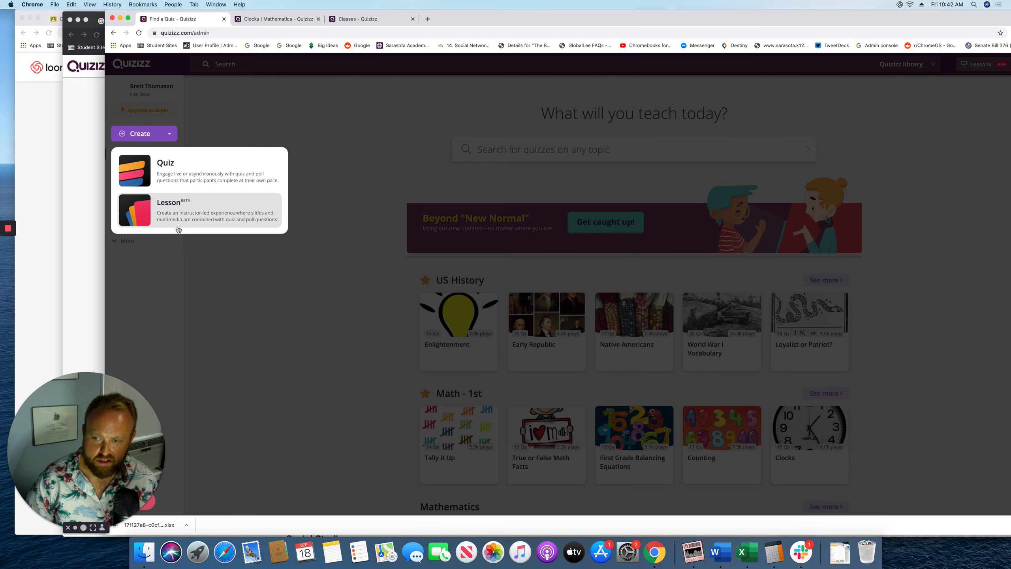
click(149, 168)
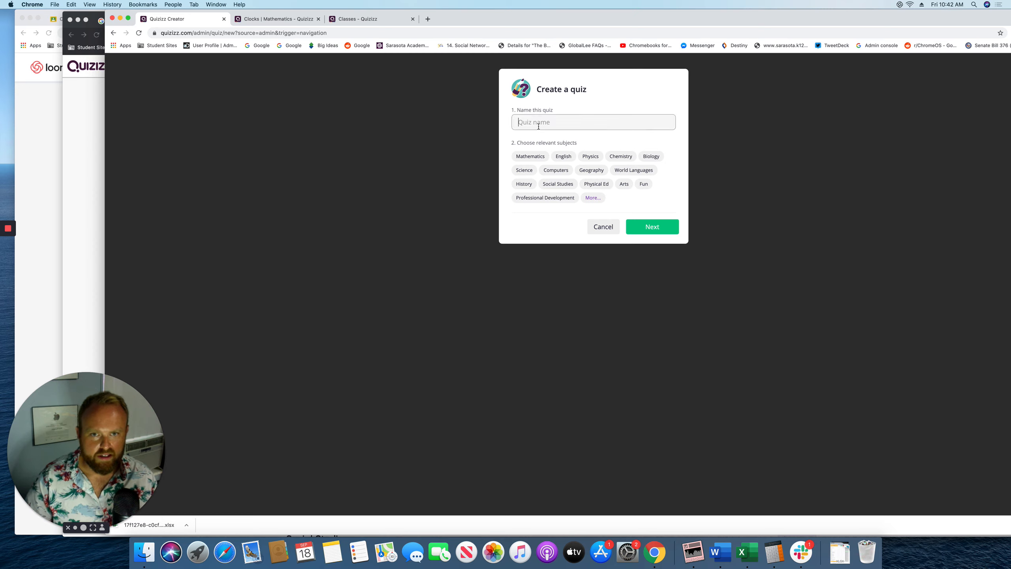
click(539, 126)
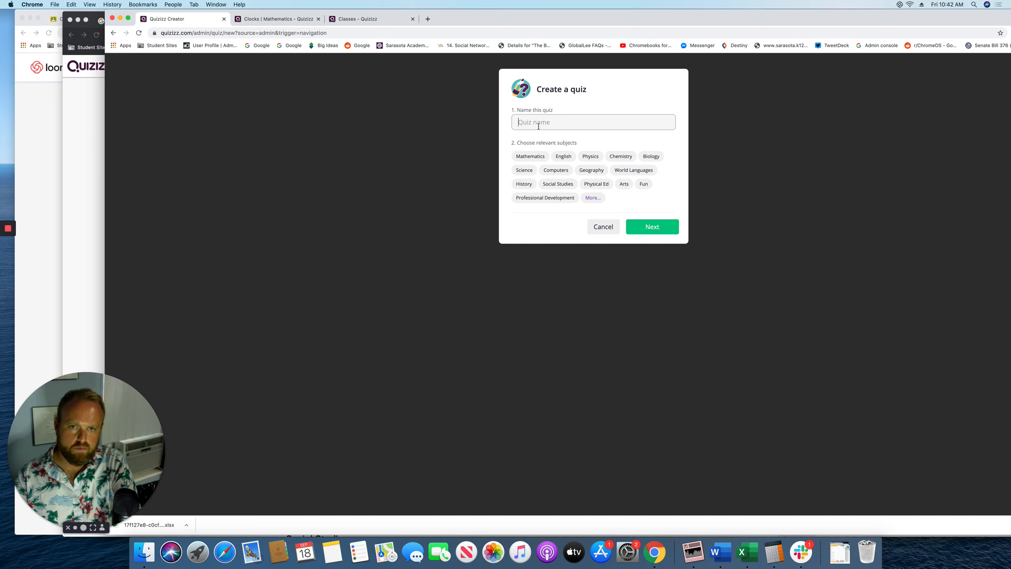
text(Multipl)
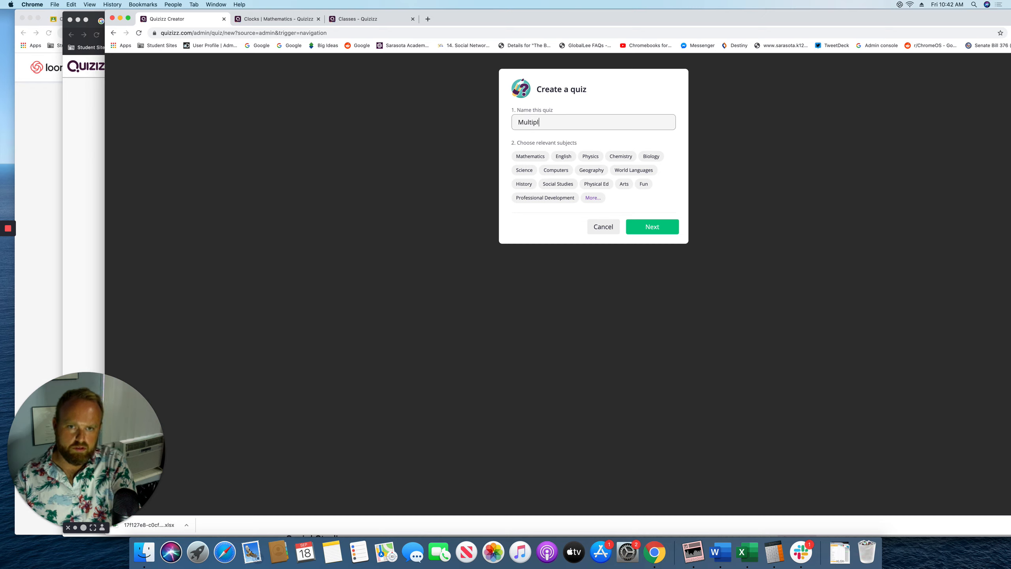
text(ication)
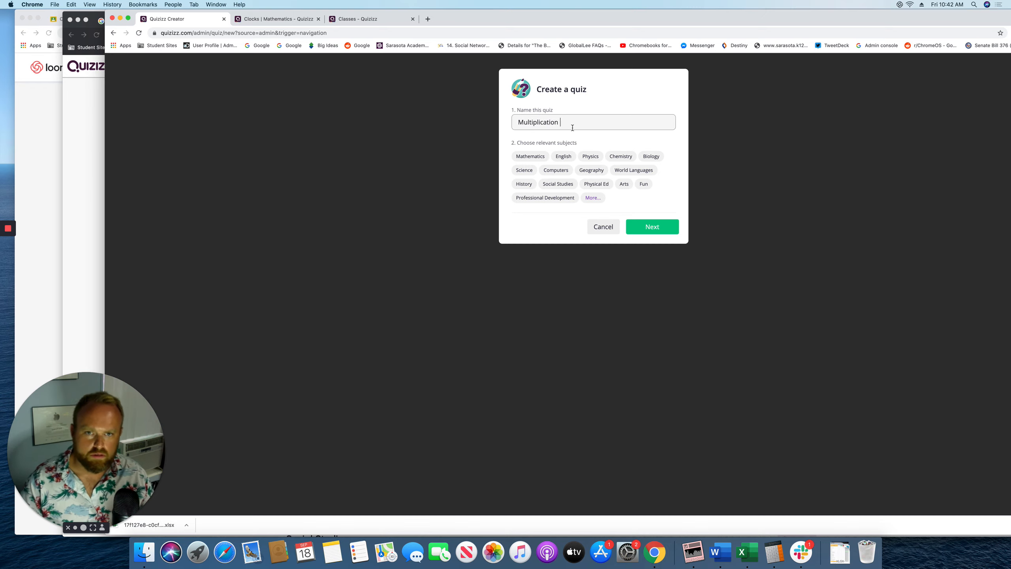
click(529, 156)
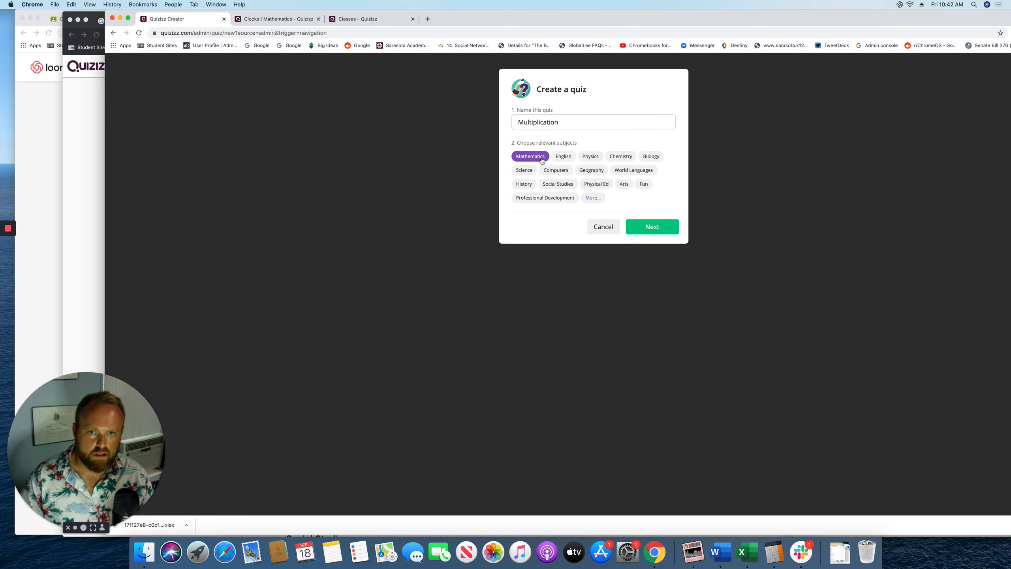
click(639, 225)
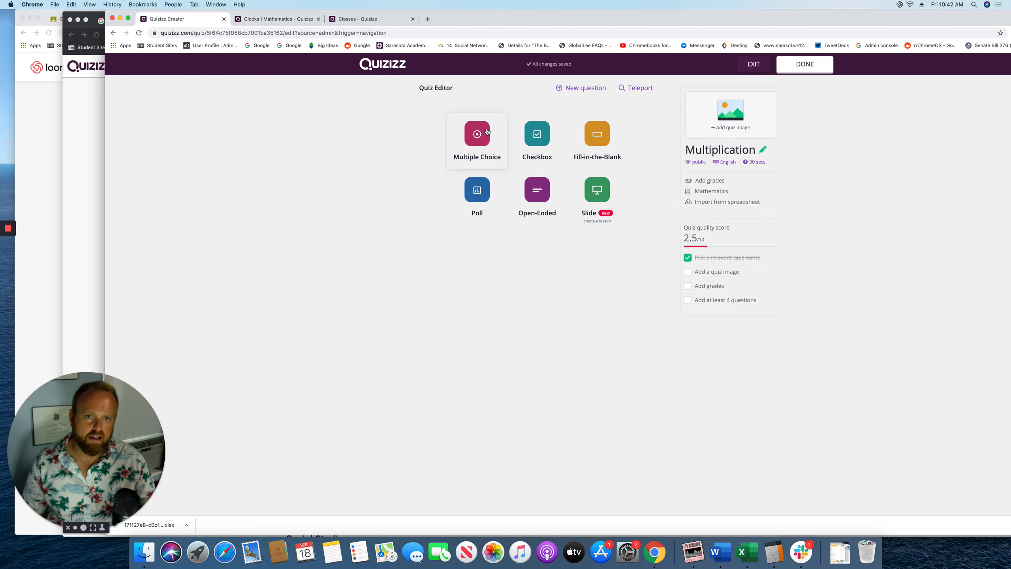
Save a Fill-in-the-Blank question 'What is 3*3' with the answer 9
click(593, 146)
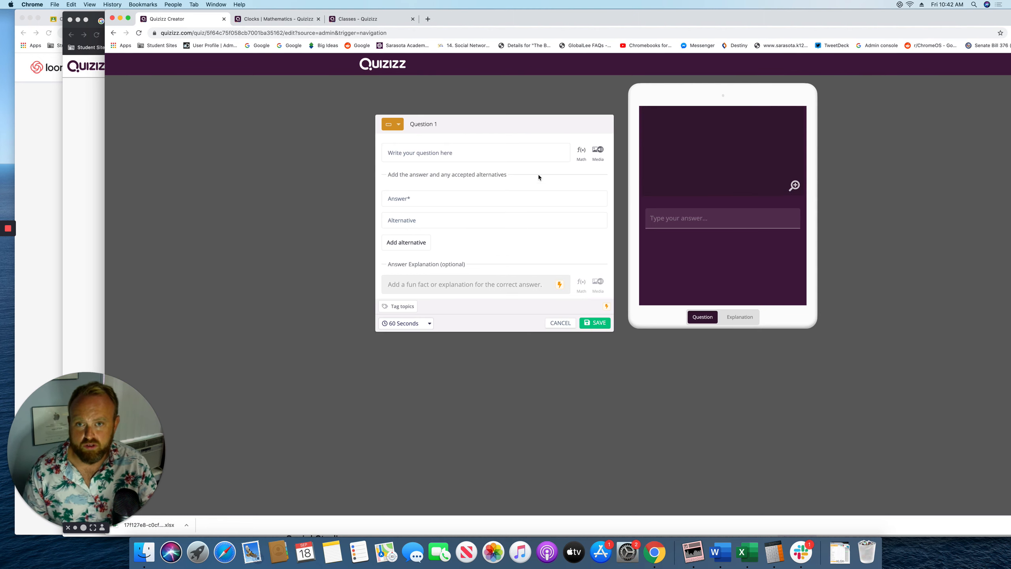
click(414, 155)
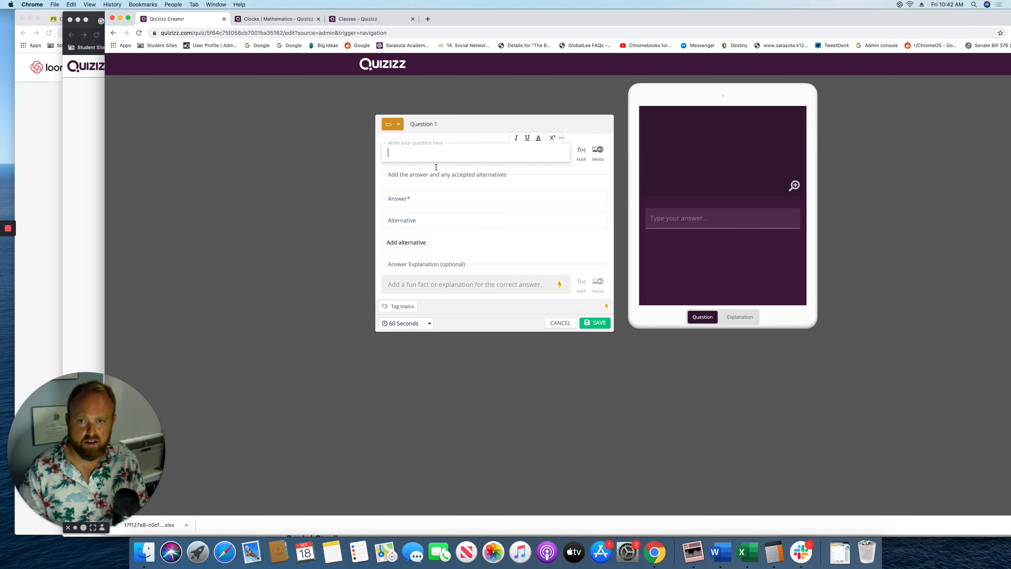
click(436, 180)
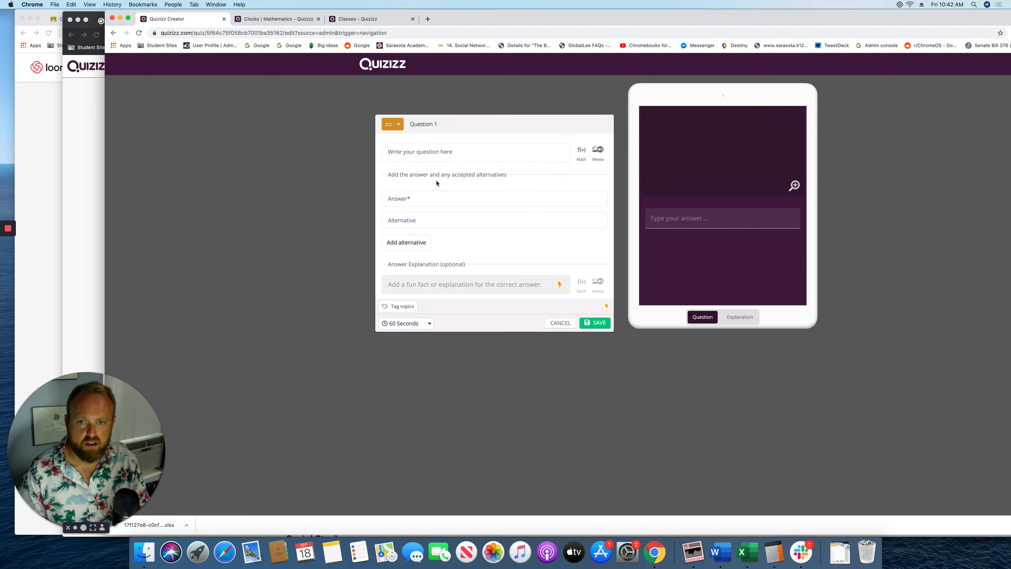
click(421, 149)
text(What is)
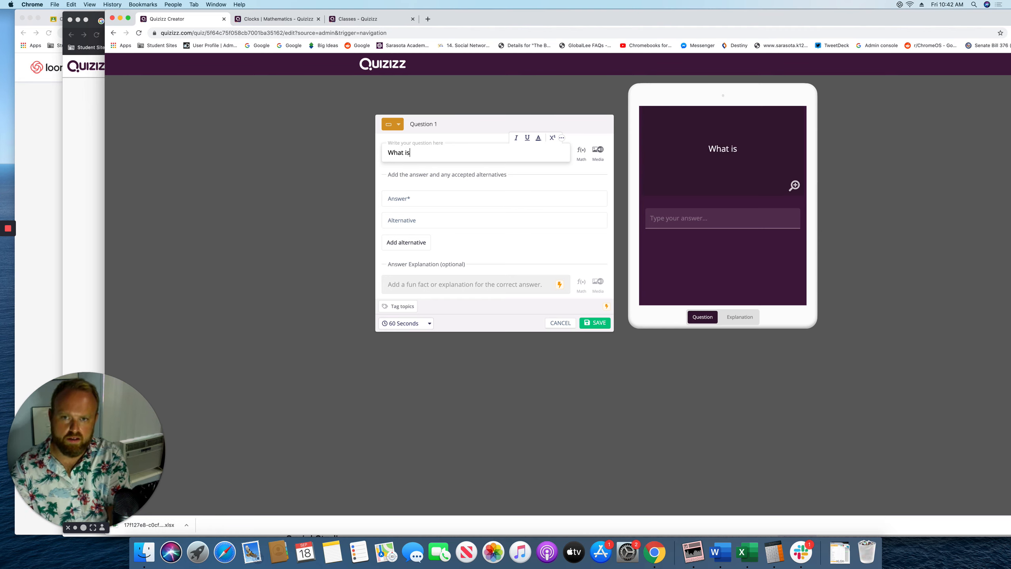
text( 3*3)
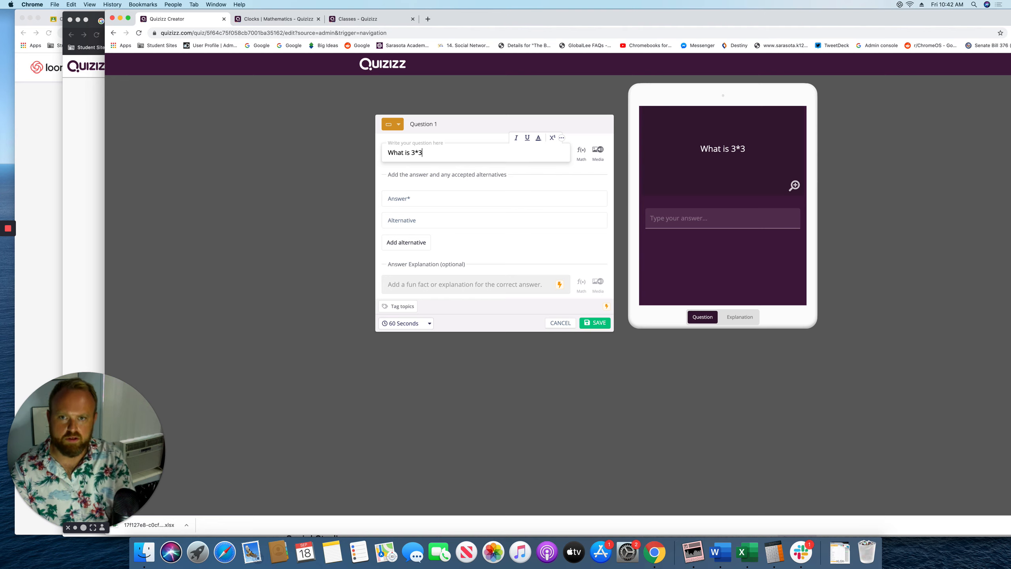
click(462, 204)
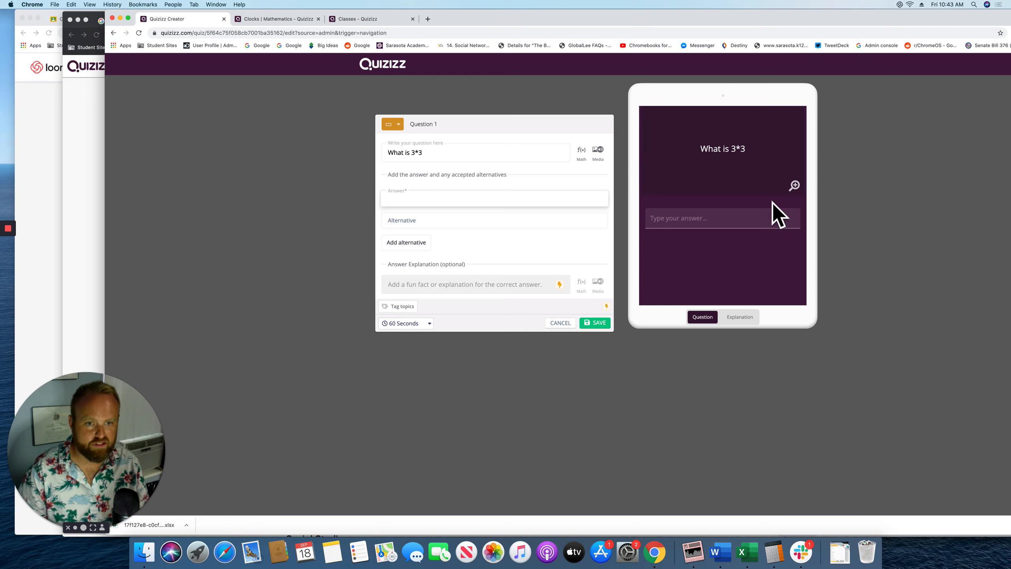
click(587, 325)
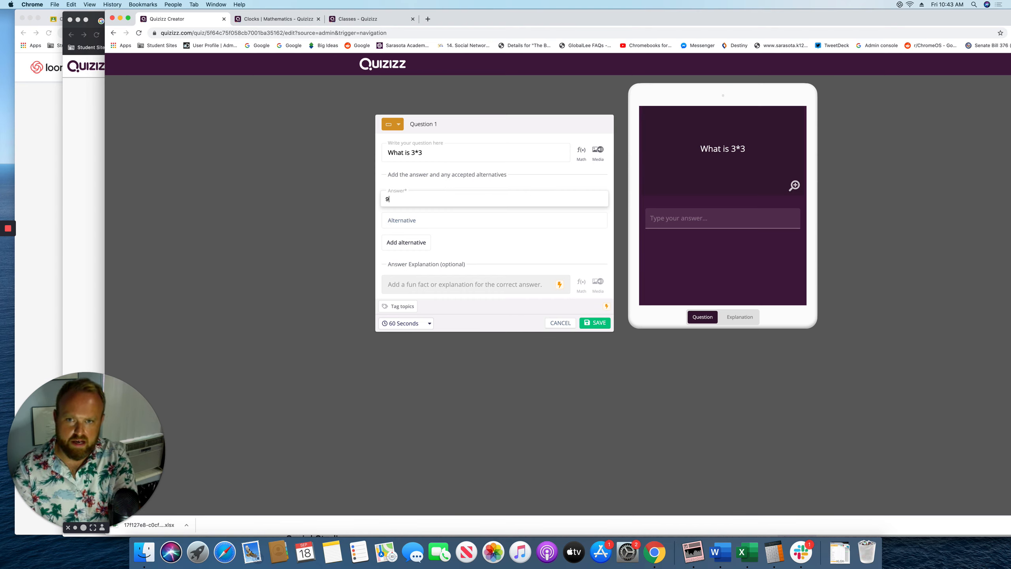
click(595, 324)
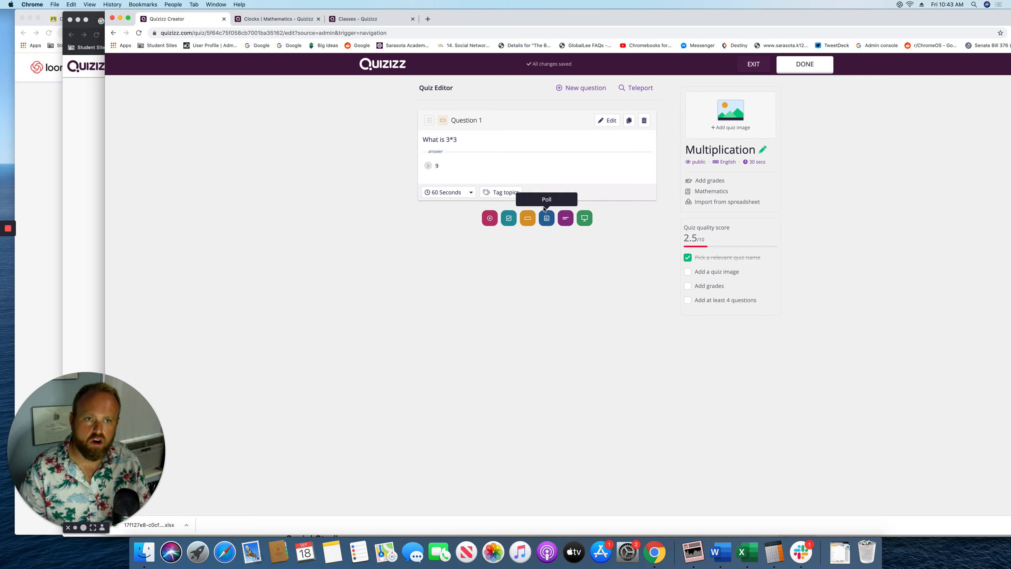
Set the quiz details grade range to 2nd grade and save the quiz
click(805, 64)
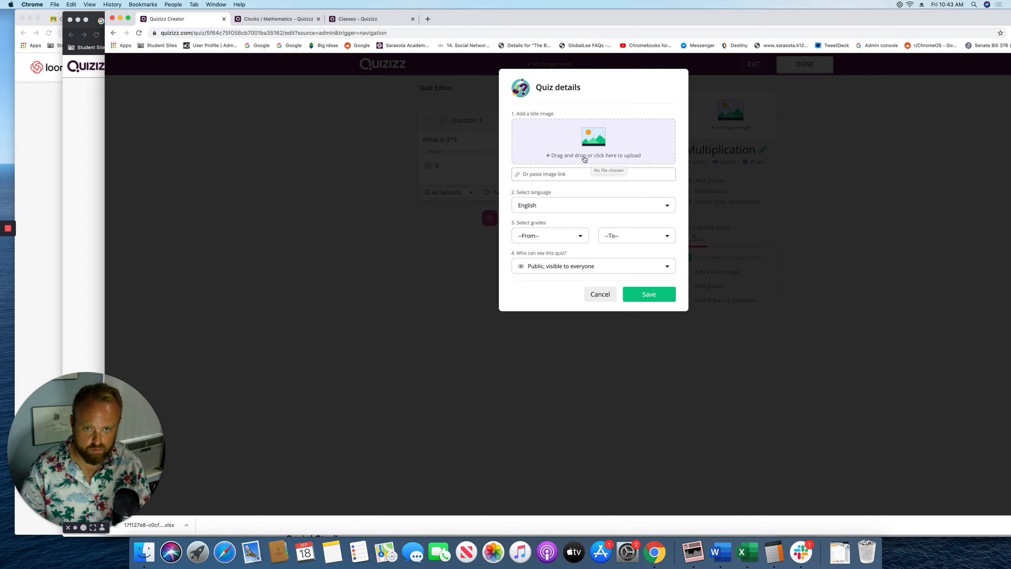
click(540, 241)
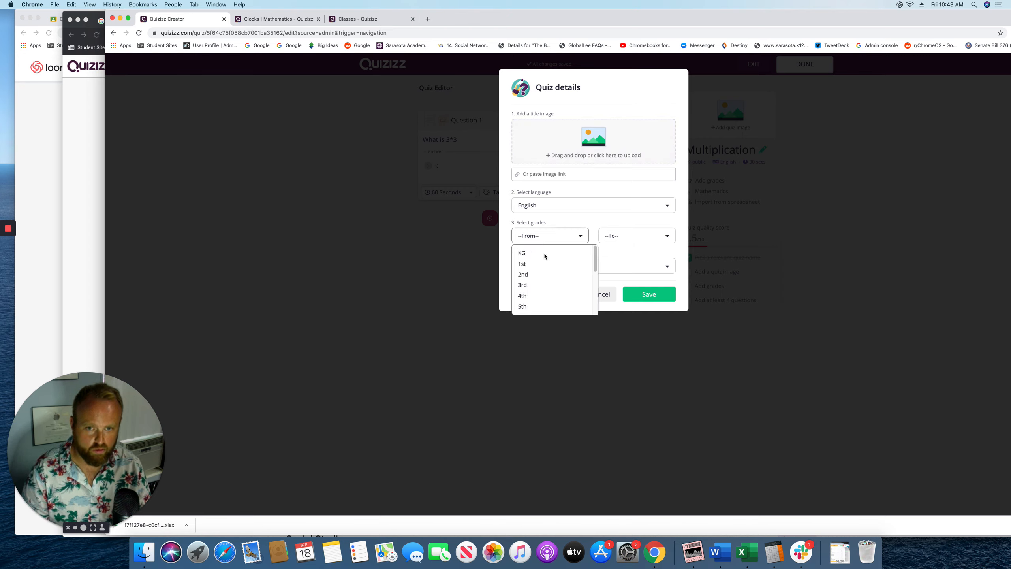
click(546, 275)
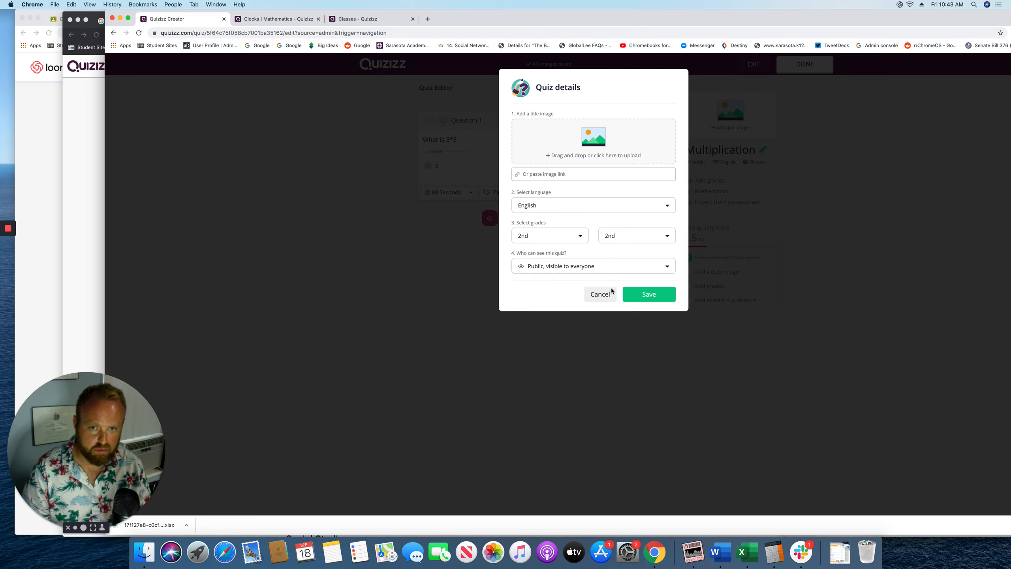
click(647, 295)
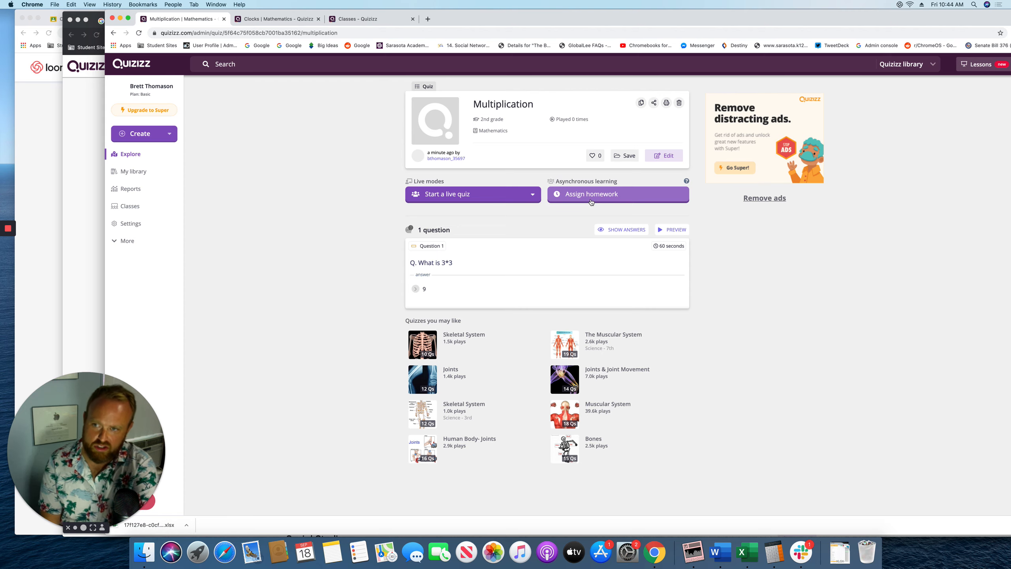
Browse the Reports, Classes and My library sections in the sidebar
click(137, 190)
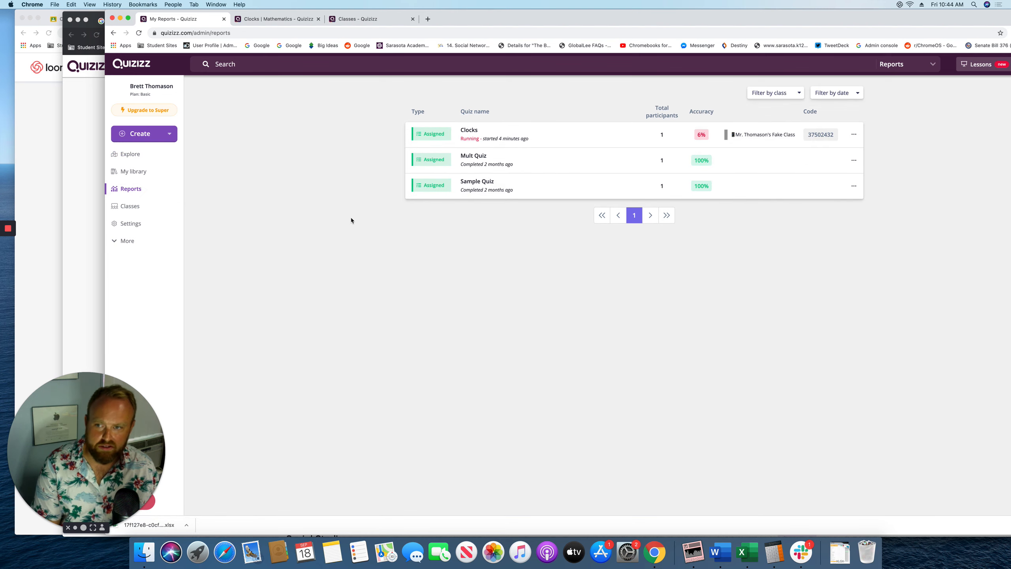
click(129, 210)
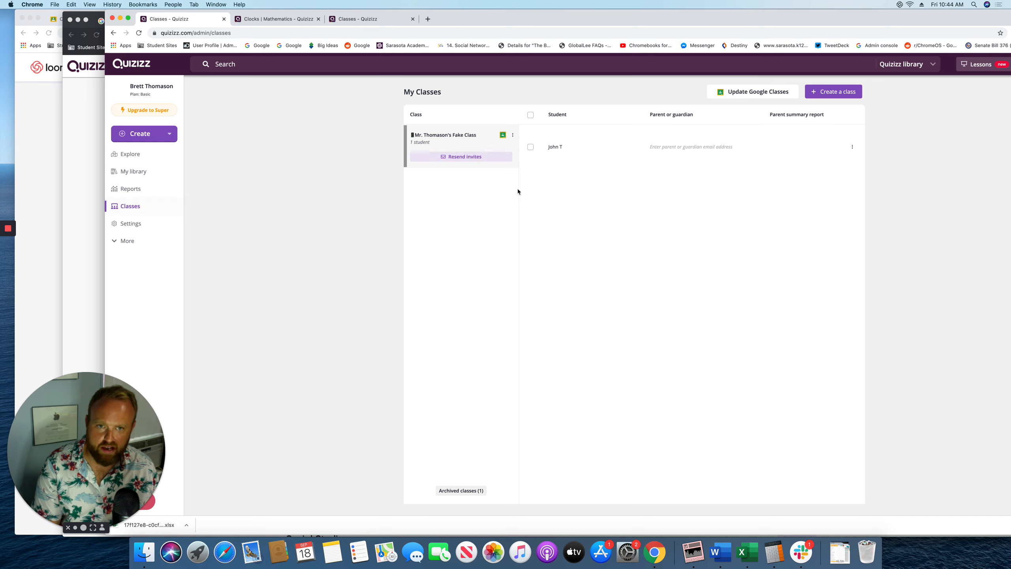
click(131, 171)
Go back to the Explore home page and dismiss the search suggestions
click(130, 154)
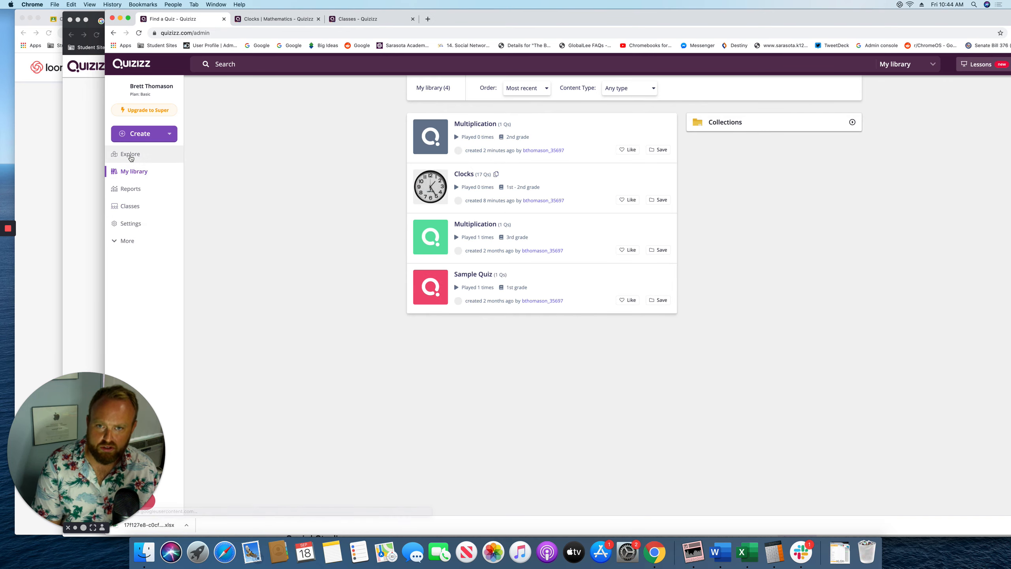
scroll(456, 366, down, 3)
scroll(456, 366, down, 20)
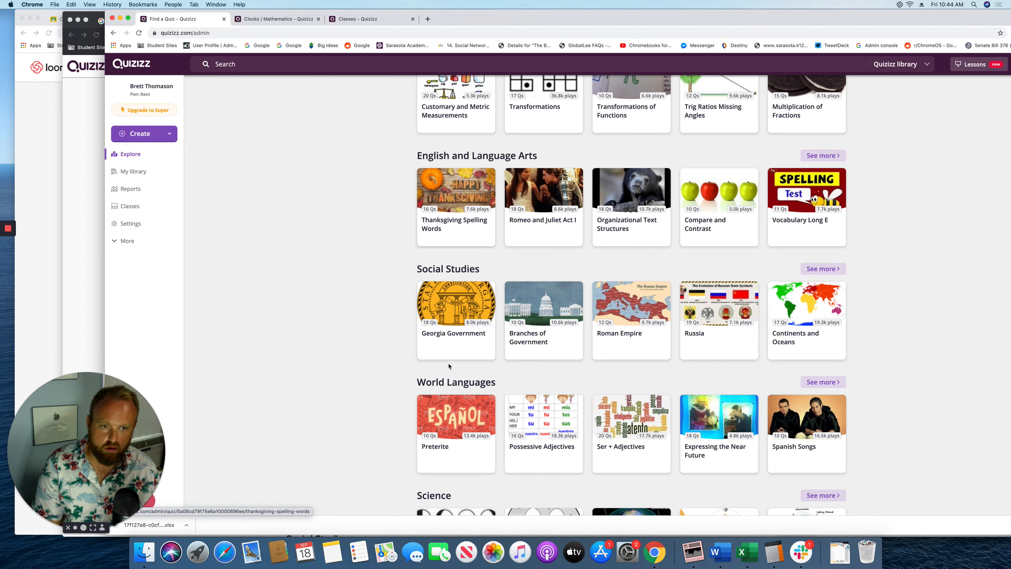
scroll(438, 367, up, 20)
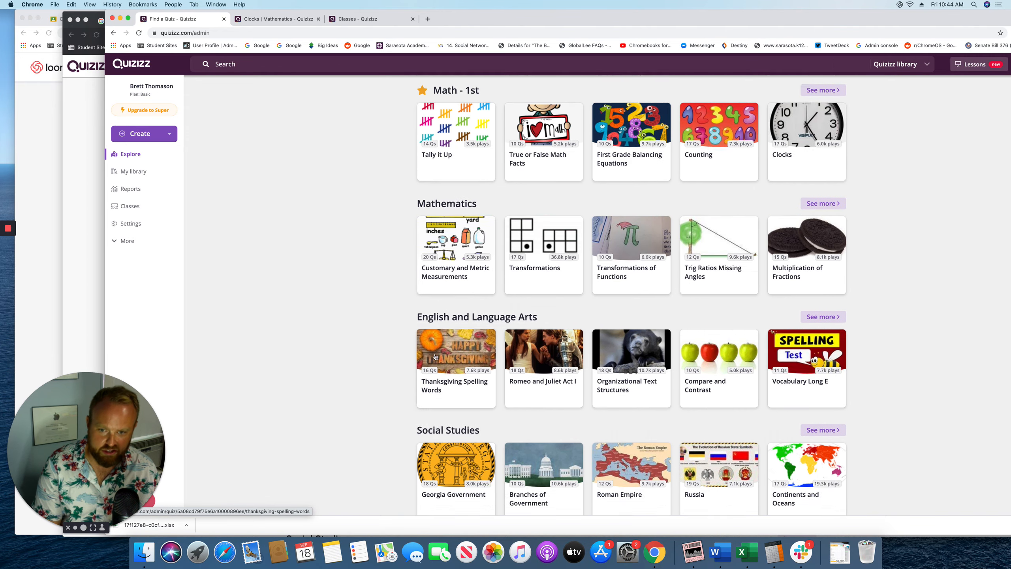
click(534, 154)
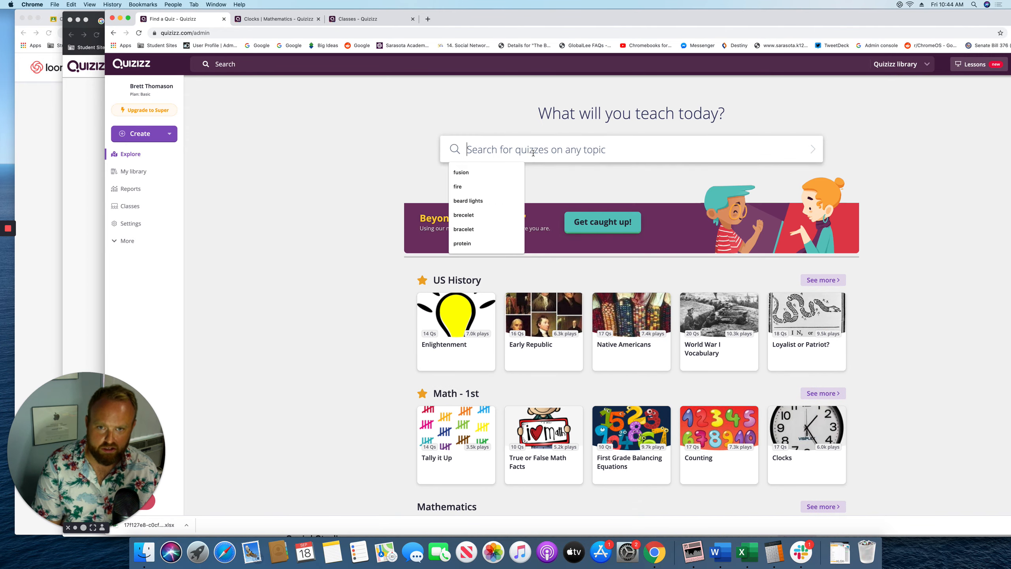
click(344, 160)
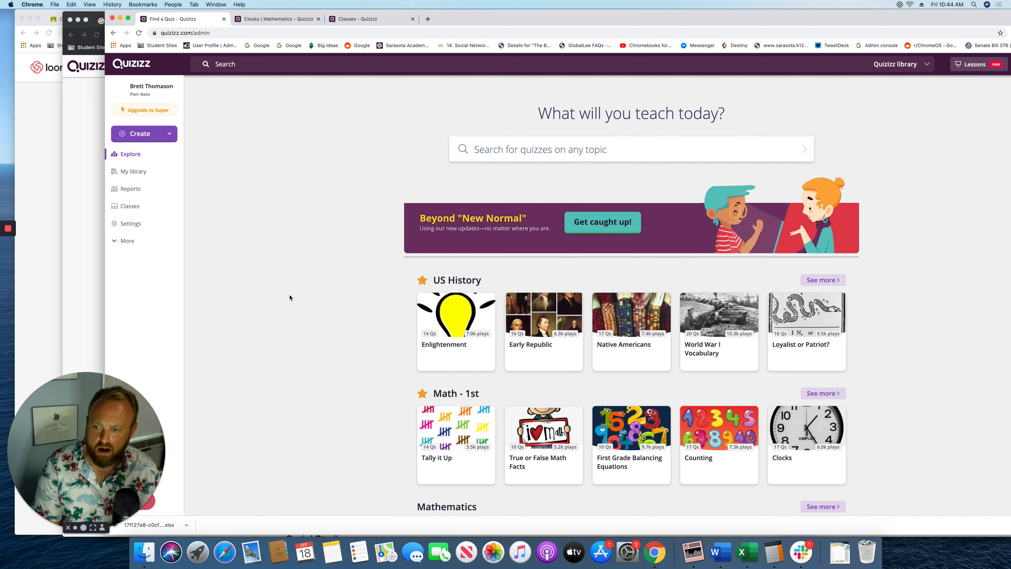